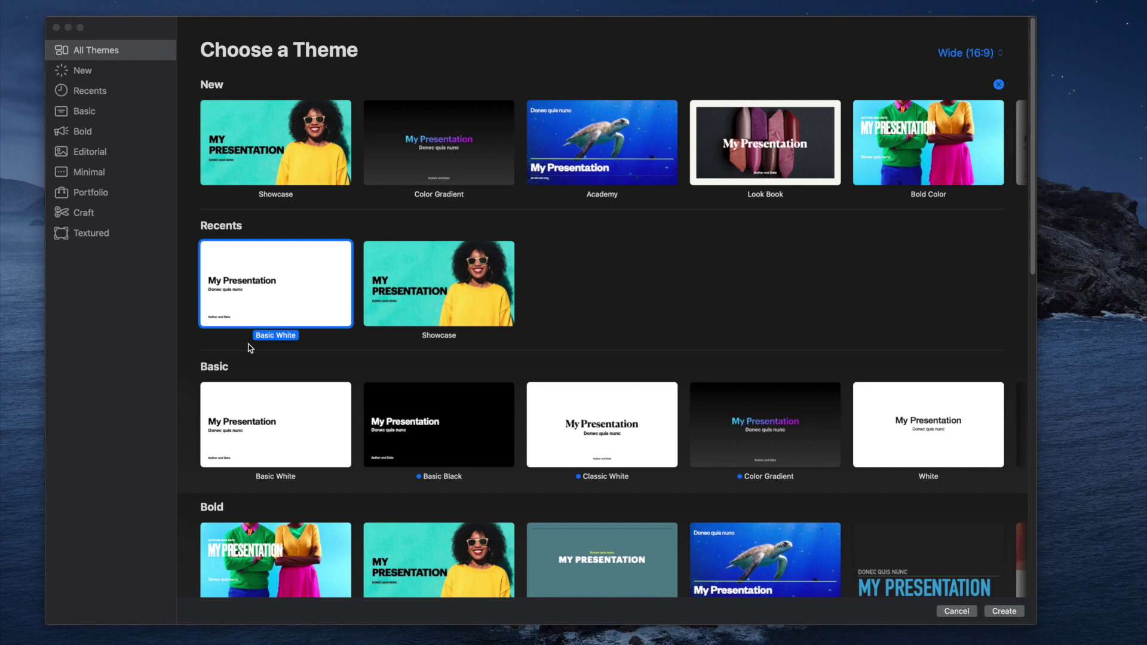
Step: Create a new presentation from the Basic White theme
{"action": "scroll", "coordinate": [275, 317], "scroll_direction": "down", "scroll_amount": 1}
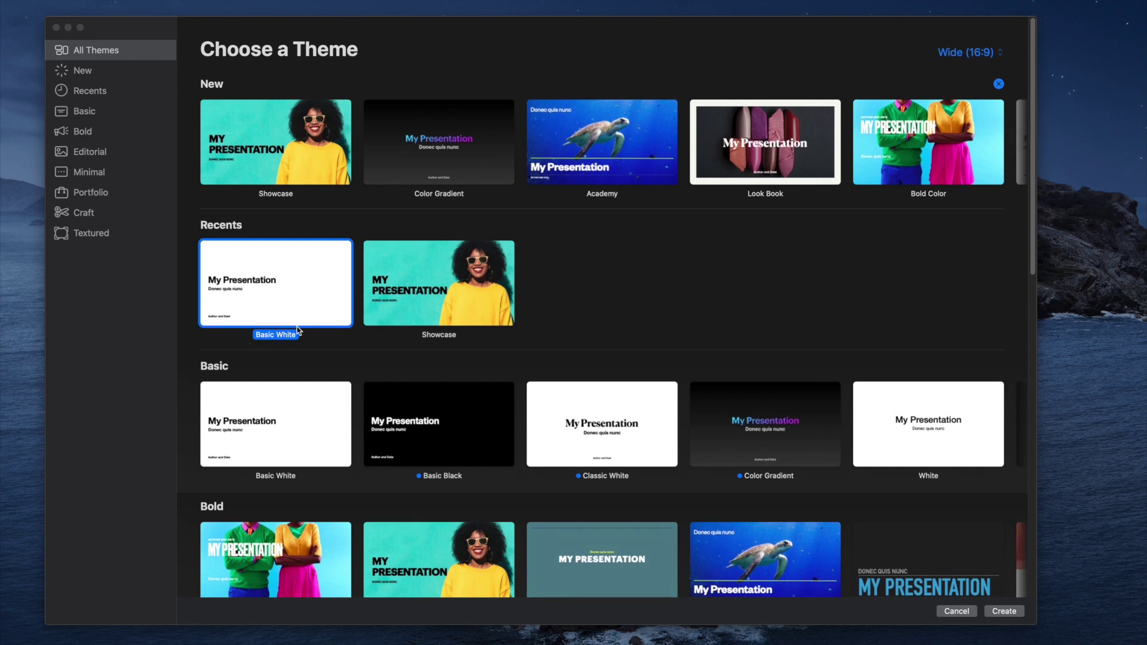
{"action": "left_click", "coordinate": [299, 282]}
{"action": "double_click", "coordinate": [299, 281]}
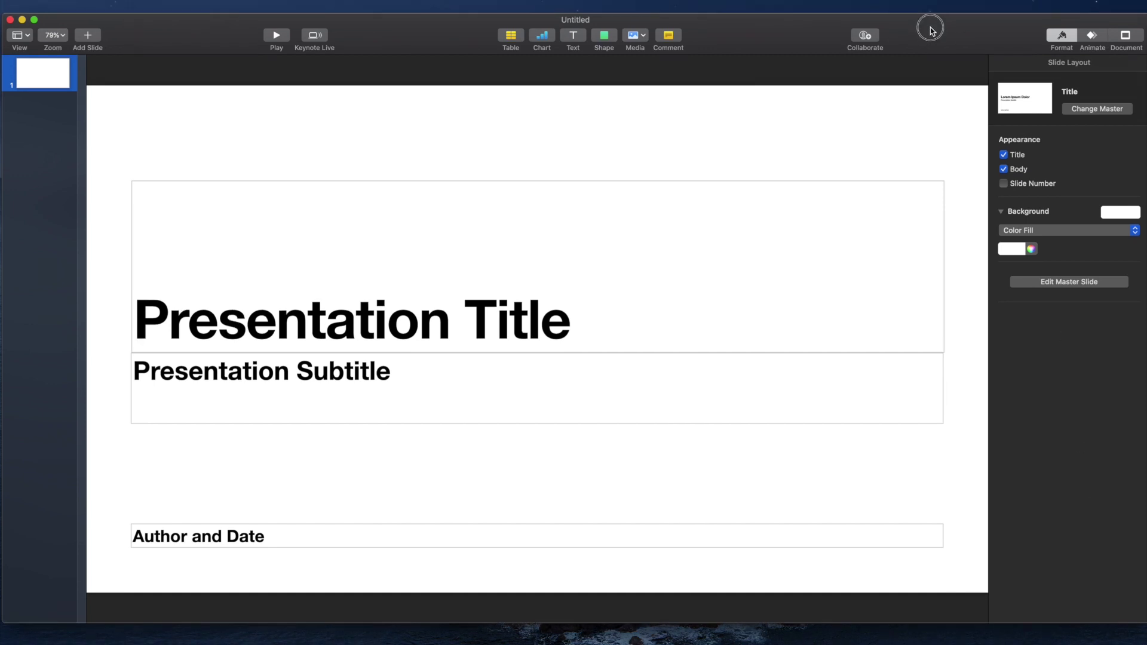
Step: Delete all the title, subtitle and author placeholders from the slide
{"action": "left_click_drag", "start_coordinate": [931, 27], "coordinate": [930, 28]}
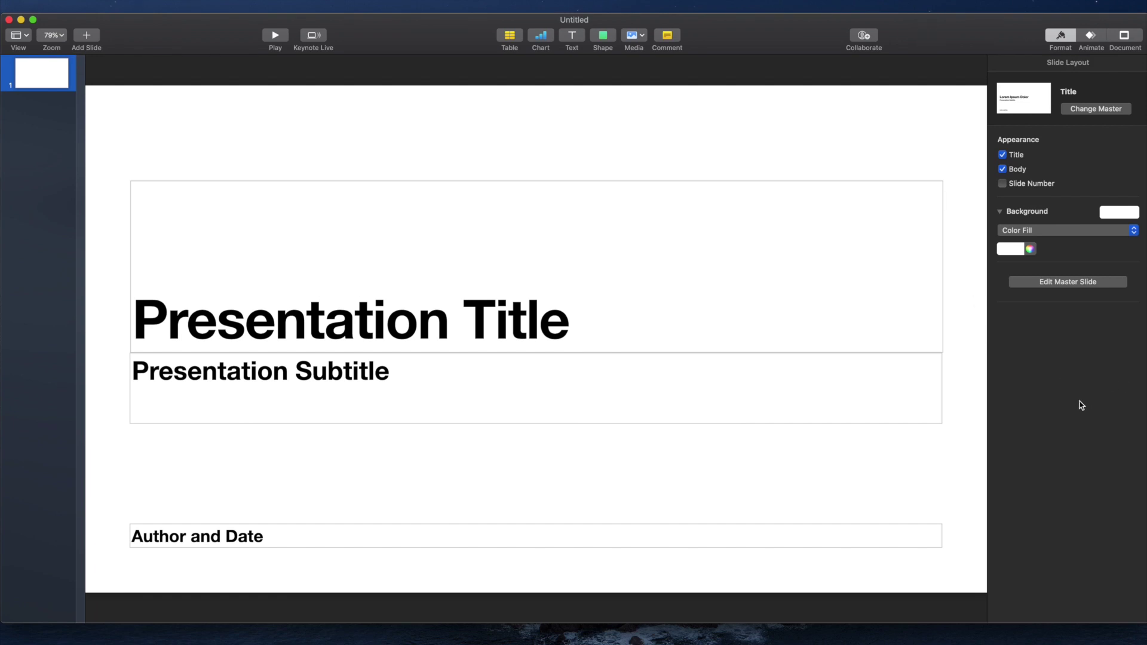
{"action": "key", "text": "super+a"}
{"action": "key", "text": "BackSpace"}
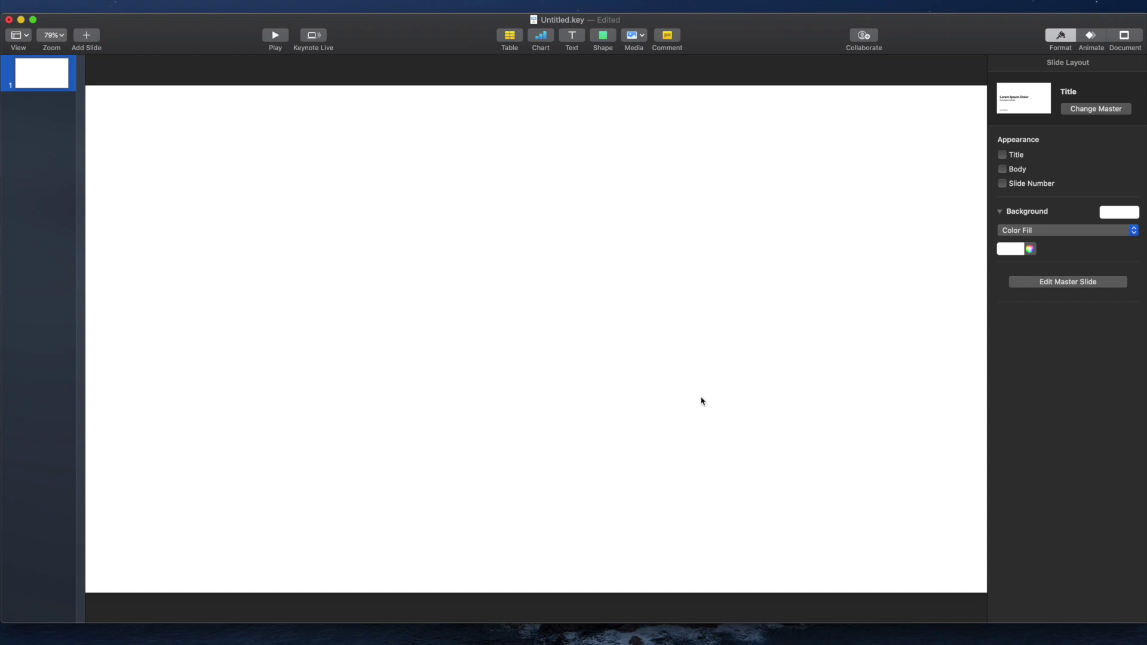
Step: Set the slide background to No Fill
{"action": "left_click", "coordinate": [1109, 212]}
{"action": "left_click_drag", "start_coordinate": [1009, 27], "coordinate": [957, 26]}
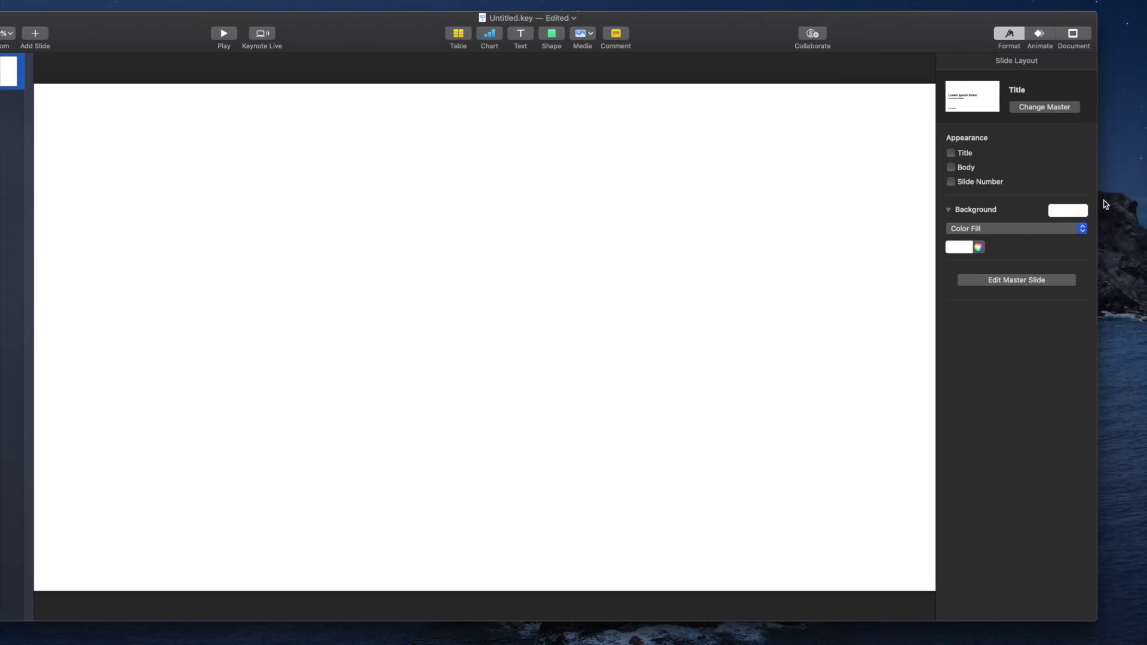
{"action": "left_click", "coordinate": [1060, 213]}
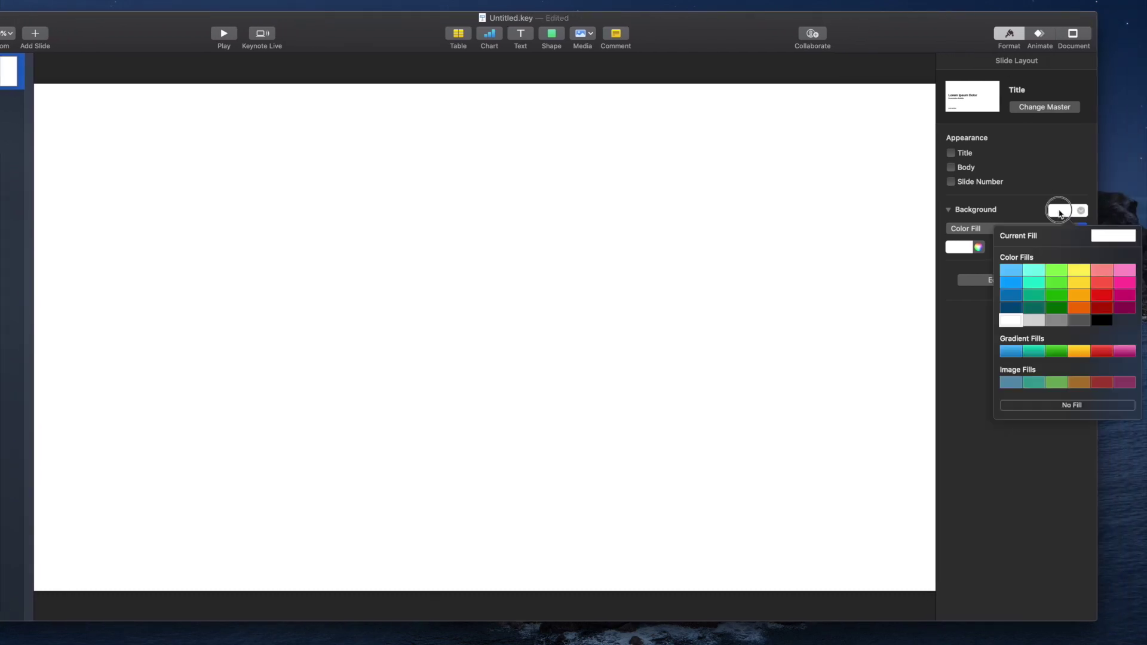
{"action": "left_click", "coordinate": [1067, 405]}
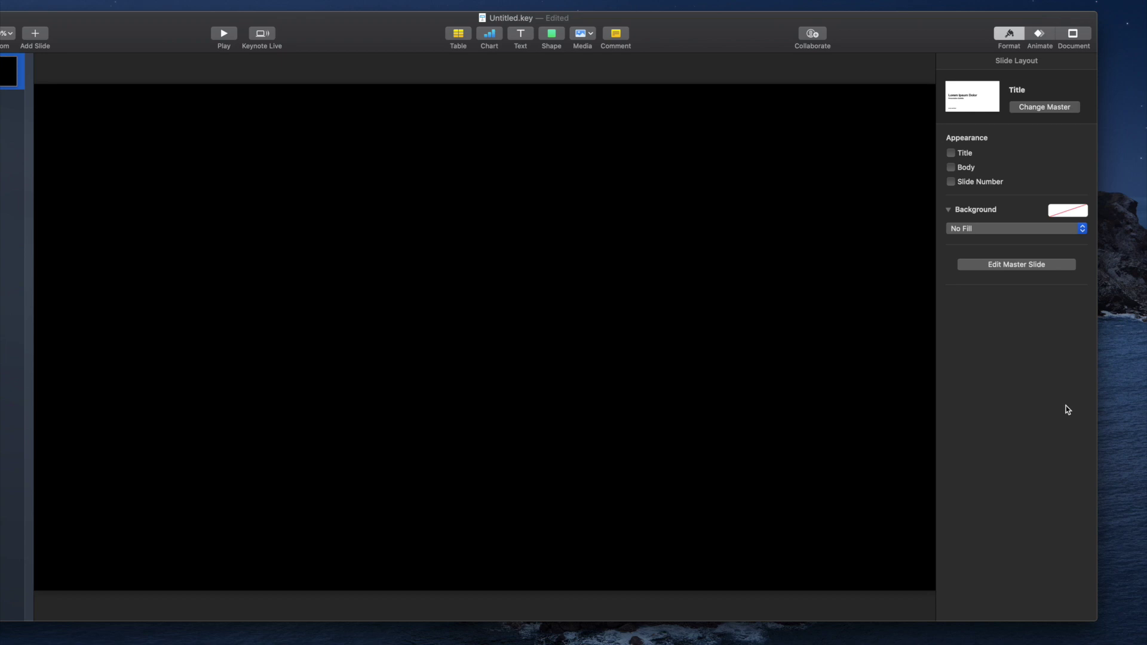
{"action": "left_click_drag", "start_coordinate": [696, 24], "coordinate": [748, 25]}
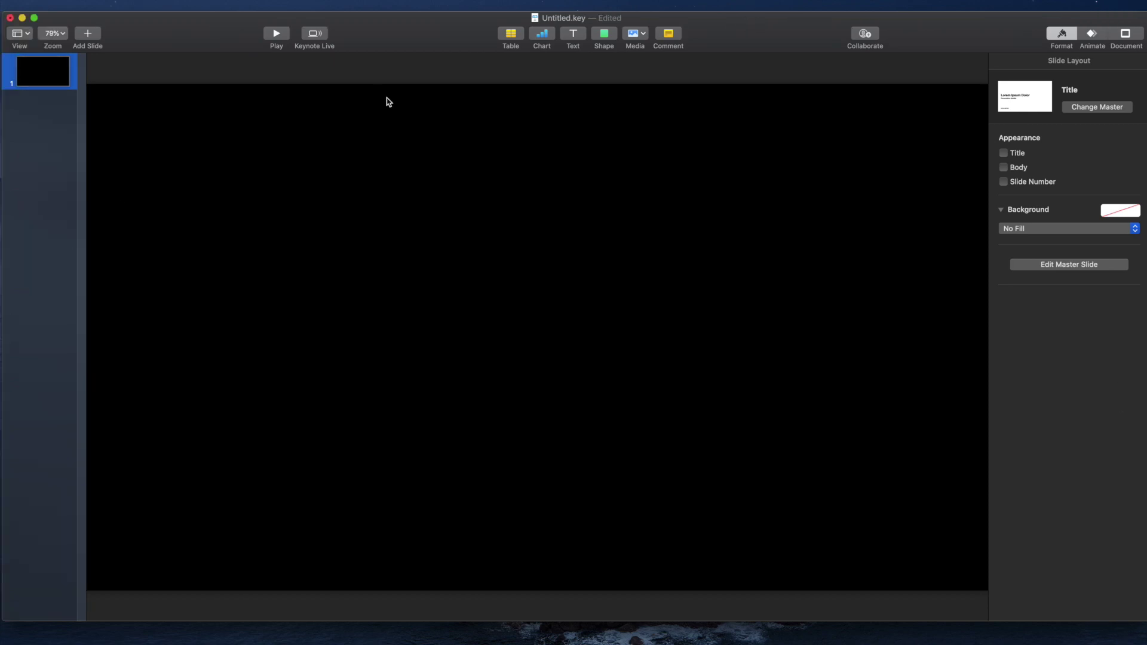
Step: Insert a capsule shape from the shape library and enlarge it
{"action": "left_click", "coordinate": [604, 35]}
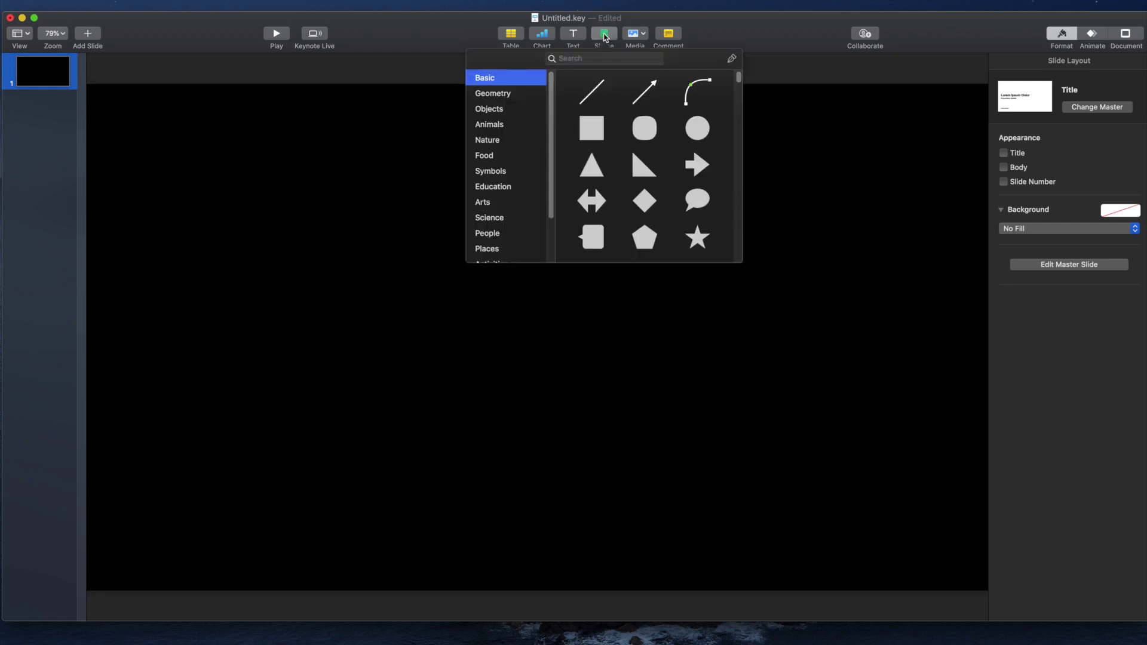
{"action": "scroll", "coordinate": [646, 127], "scroll_direction": "down", "scroll_amount": 6}
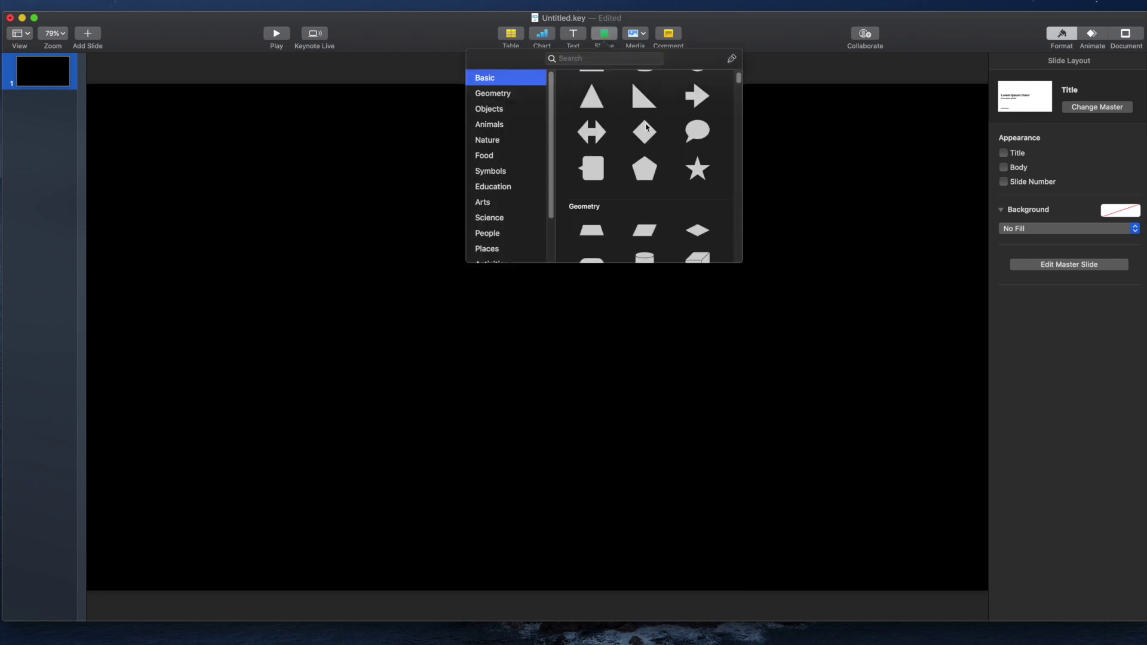
{"action": "scroll", "coordinate": [647, 127], "scroll_direction": "up", "scroll_amount": 3}
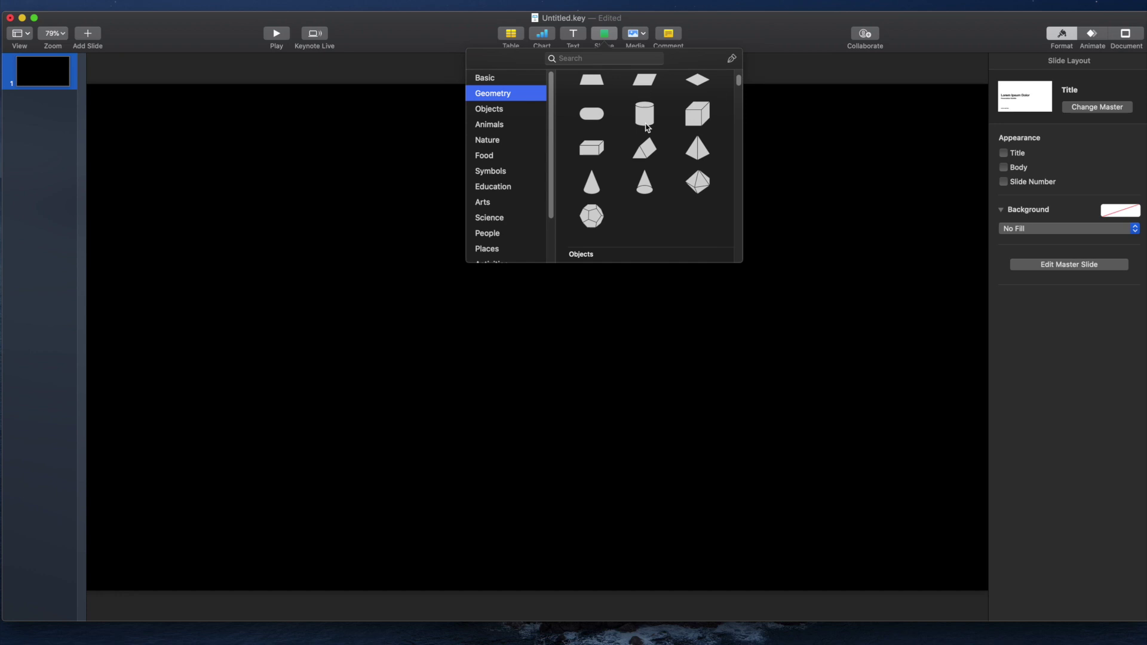
{"action": "left_click", "coordinate": [590, 132]}
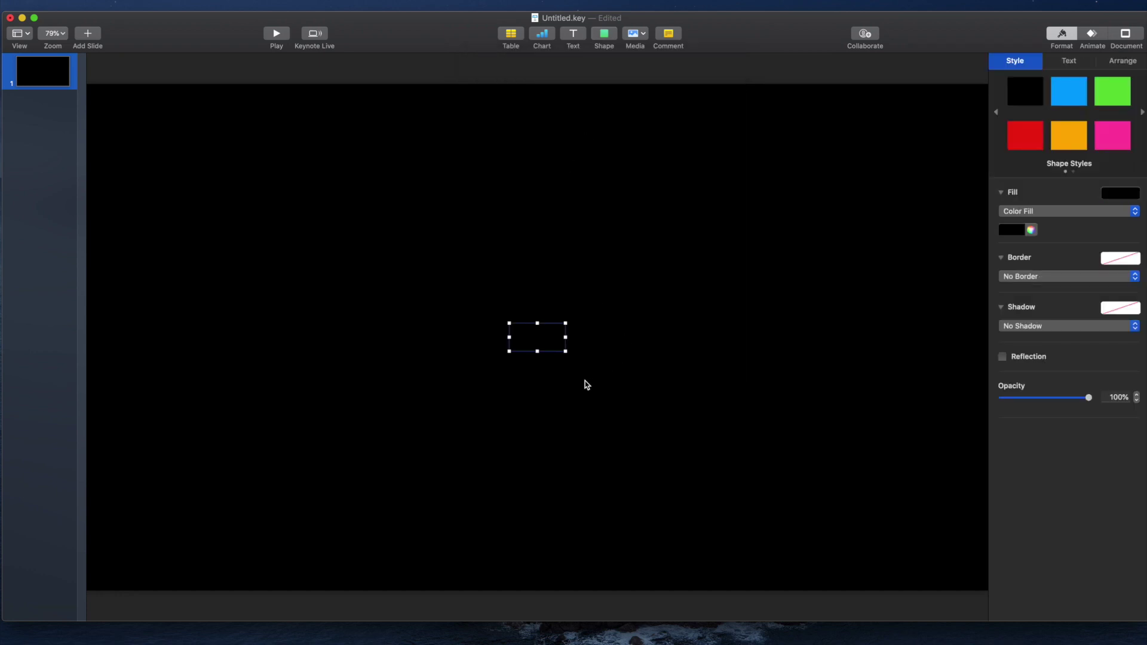
{"action": "left_click_drag", "start_coordinate": [565, 351], "coordinate": [670, 405]}
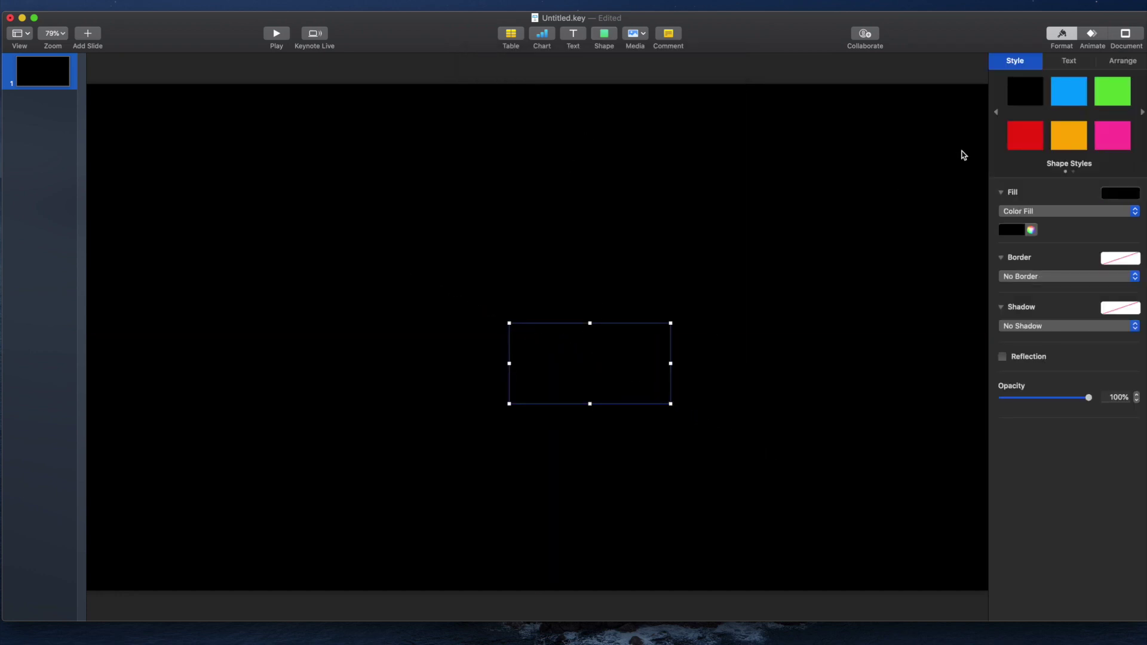
Step: Make the capsule red and resize it to about 451 by 226 pt, centred
{"action": "left_click", "coordinate": [1016, 138]}
{"action": "left_click_drag", "start_coordinate": [612, 361], "coordinate": [533, 357]}
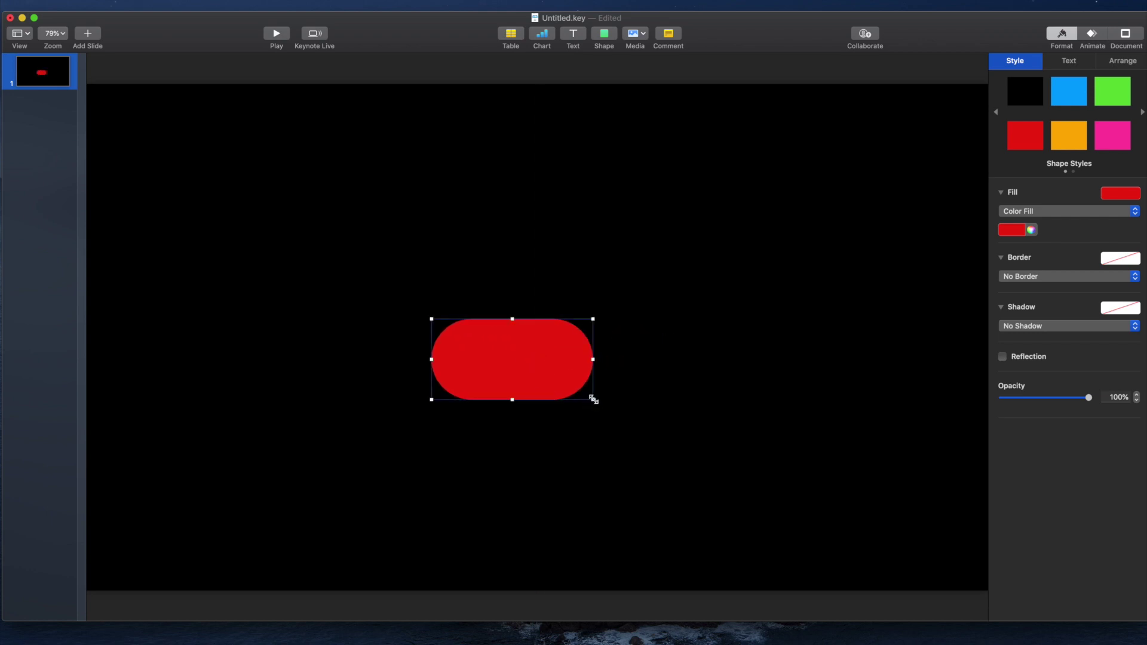
{"action": "left_click_drag", "start_coordinate": [594, 400], "coordinate": [638, 424]}
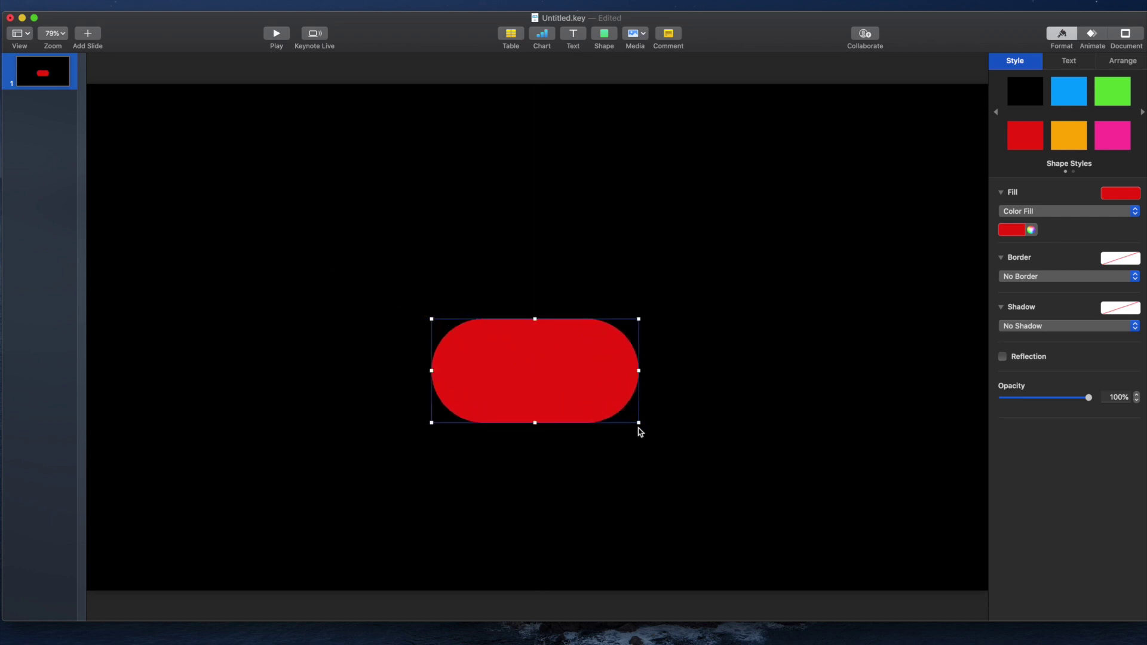
{"action": "left_click_drag", "start_coordinate": [639, 371], "coordinate": [723, 370]}
{"action": "left_click_drag", "start_coordinate": [560, 369], "coordinate": [546, 366]}
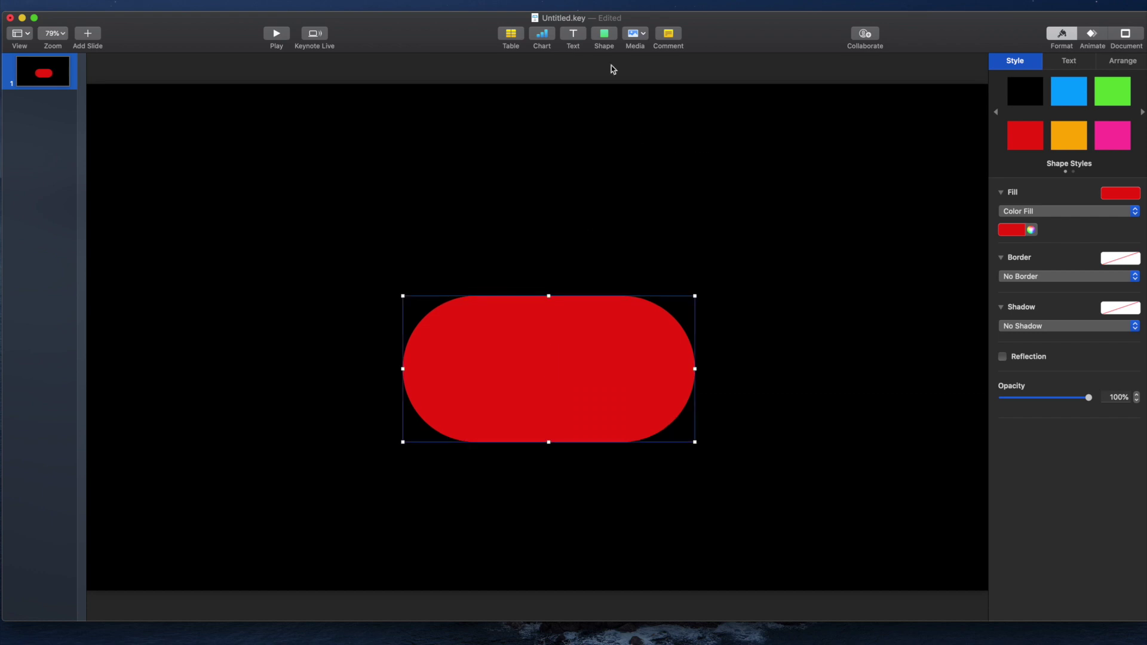
Step: Insert a triangle and move it onto the pill's left side
{"action": "left_click", "coordinate": [604, 35]}
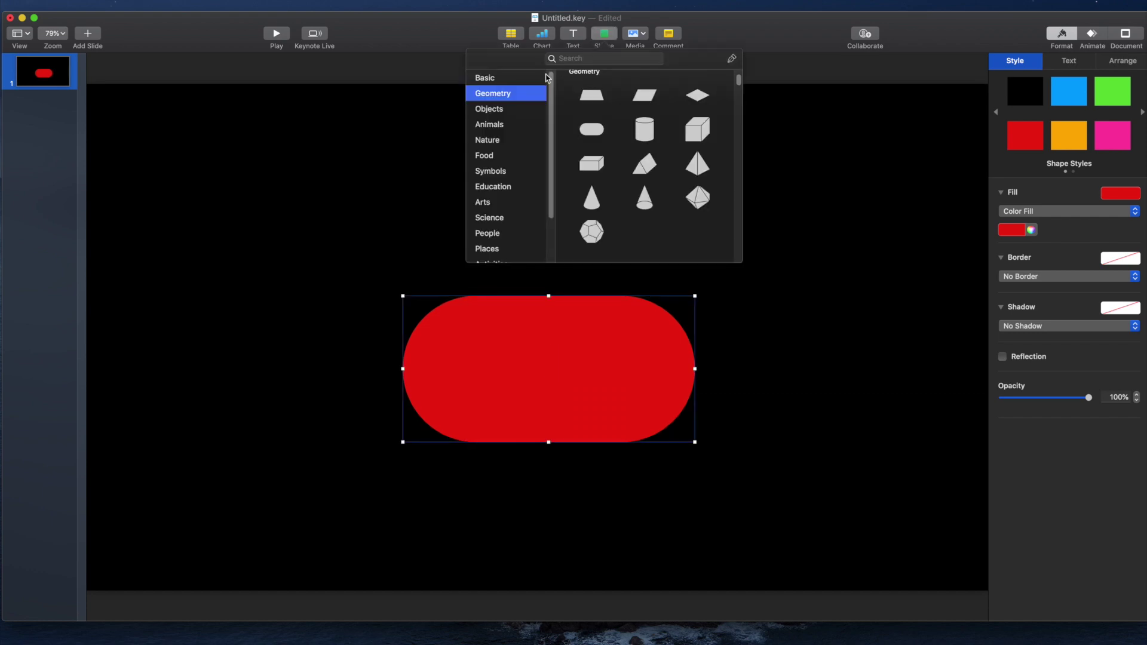
{"action": "scroll", "coordinate": [625, 141], "scroll_direction": "up", "scroll_amount": 5}
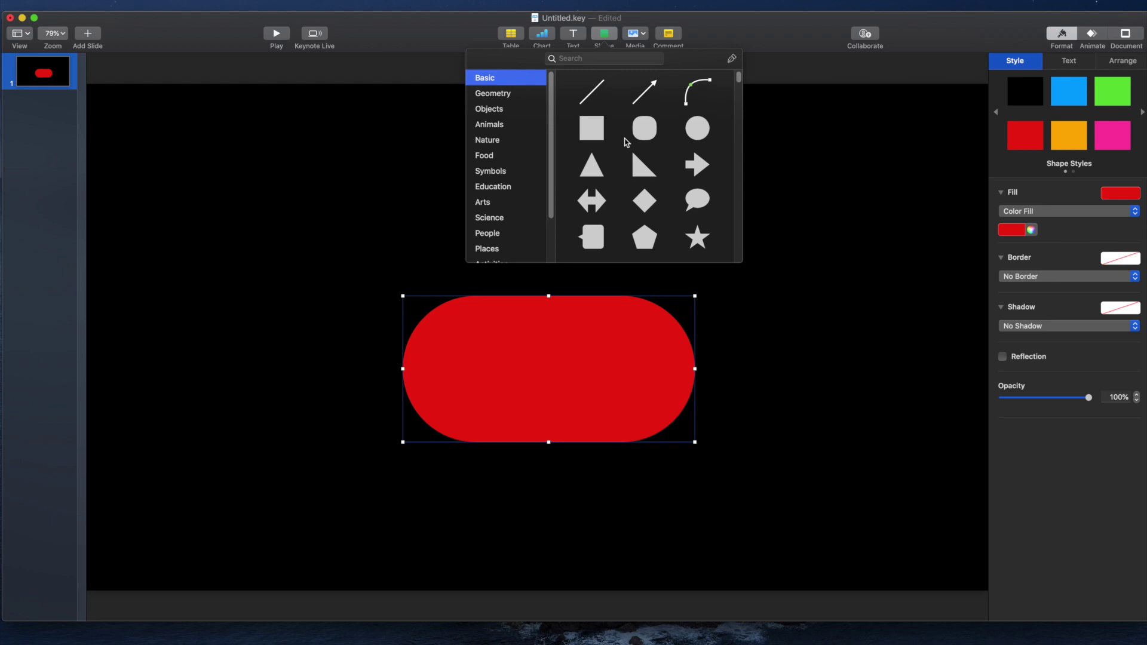
{"action": "left_click", "coordinate": [603, 166]}
{"action": "left_click_drag", "start_coordinate": [537, 335], "coordinate": [490, 366]}
Step: Rotate the triangle to point right, fill it white, and resize it as a play symbol
{"action": "left_click", "coordinate": [1119, 192]}
{"action": "left_click", "coordinate": [1056, 302]}
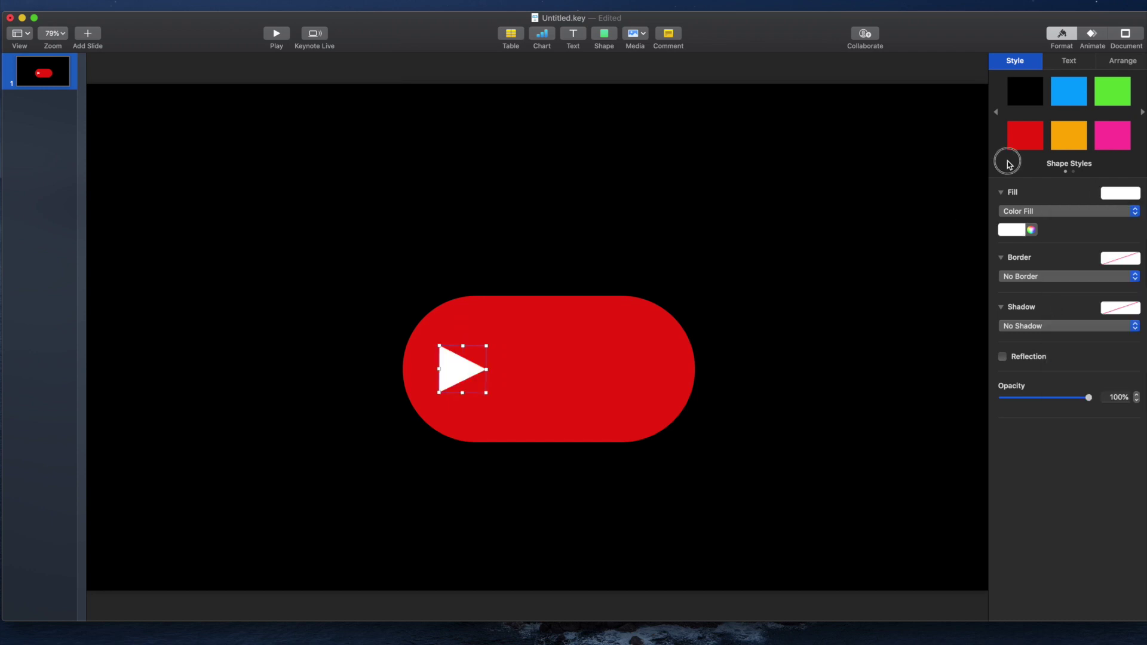
{"action": "left_click", "coordinate": [561, 210]}
{"action": "left_click_drag", "start_coordinate": [458, 372], "coordinate": [500, 403]}
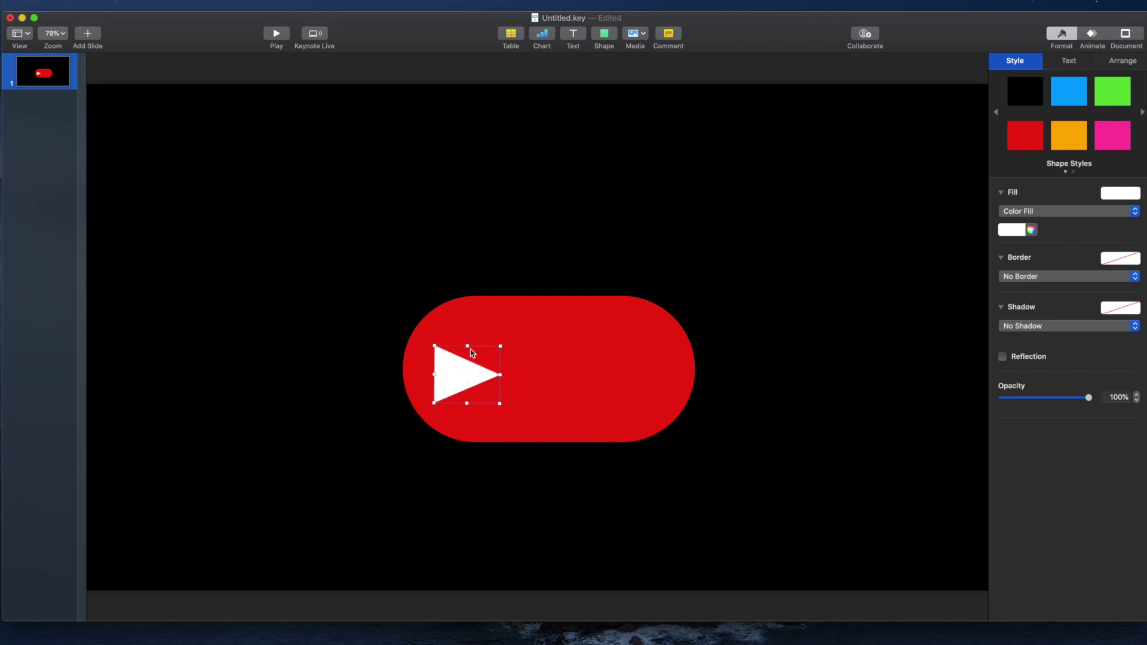
{"action": "left_click_drag", "start_coordinate": [467, 345], "coordinate": [466, 337]}
{"action": "left_click_drag", "start_coordinate": [501, 370], "coordinate": [479, 370]}
Step: Add a text box on the pill reading 'Subscribe'
{"action": "left_click", "coordinate": [573, 36]}
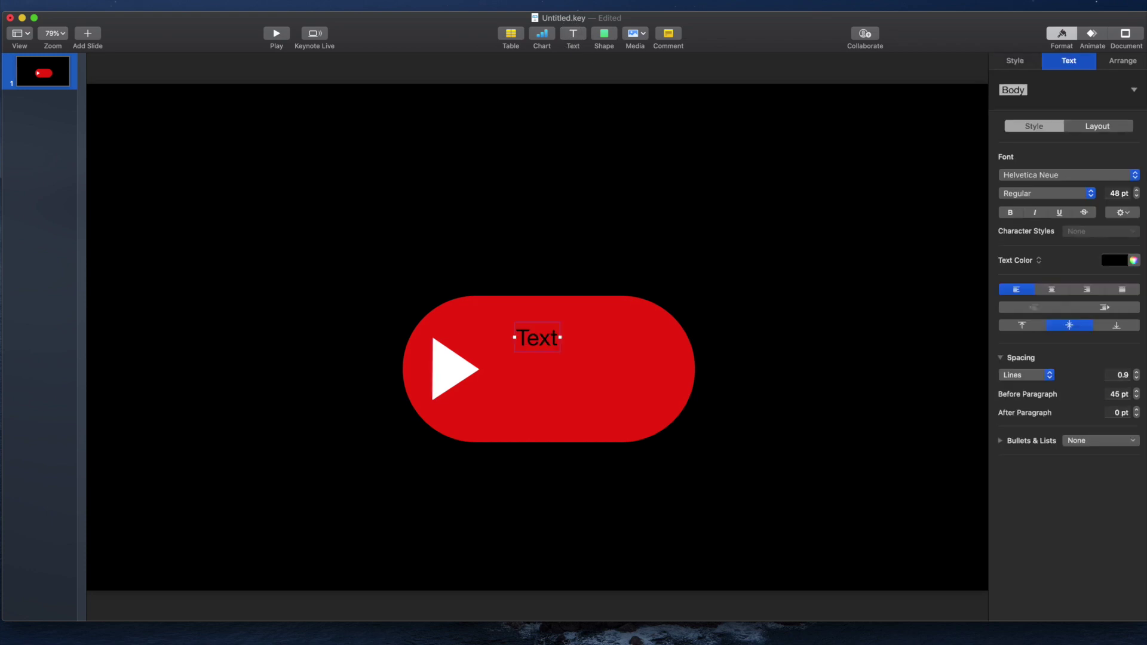
{"action": "double_click", "coordinate": [535, 339]}
{"action": "key", "text": "BackSpace"}
{"action": "type", "text": "Subscribe"}
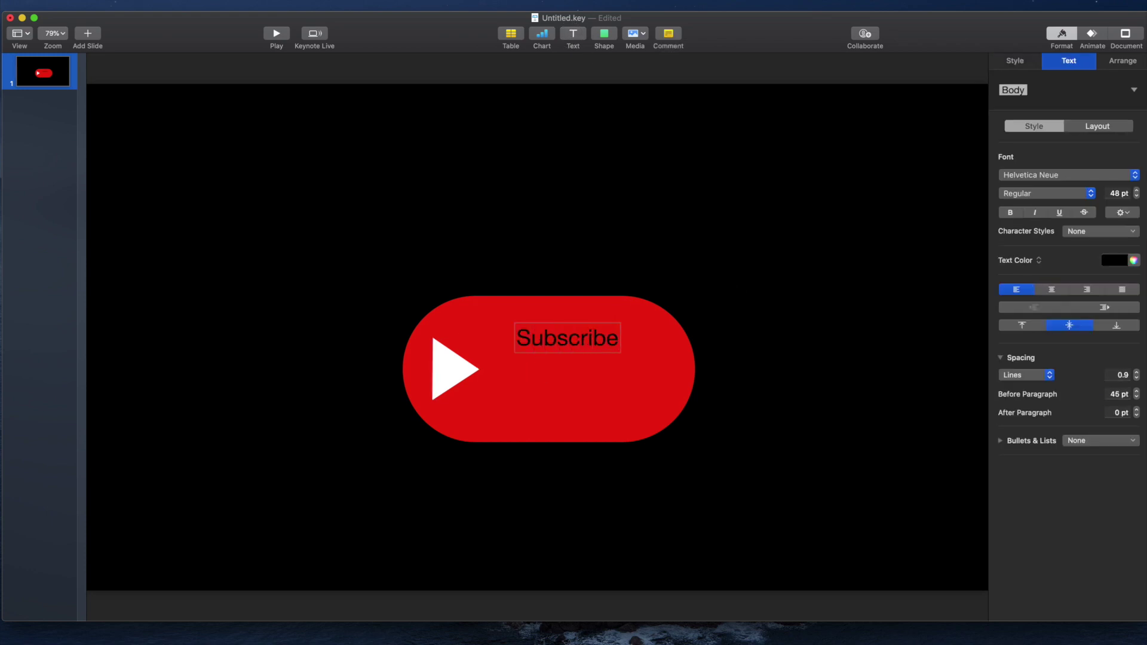
Step: Make the Subscribe text white Impact and move it to the pill's centre
{"action": "key", "text": "super+a"}
{"action": "left_click", "coordinate": [1114, 263]}
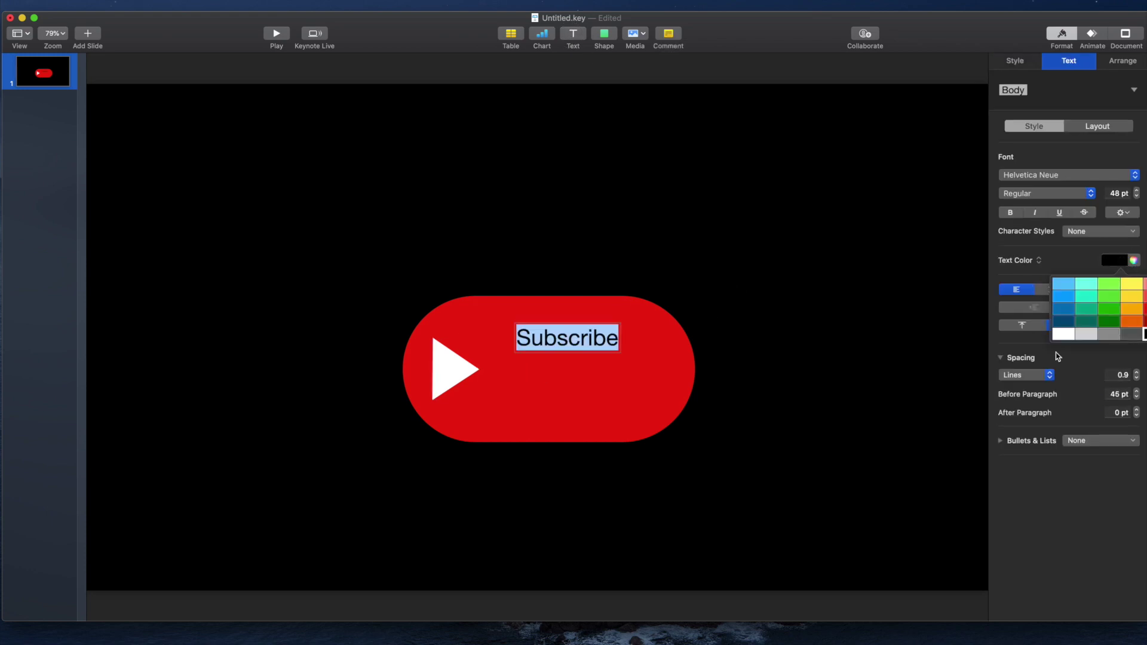
{"action": "left_click", "coordinate": [1062, 335]}
{"action": "left_click", "coordinate": [1051, 177]}
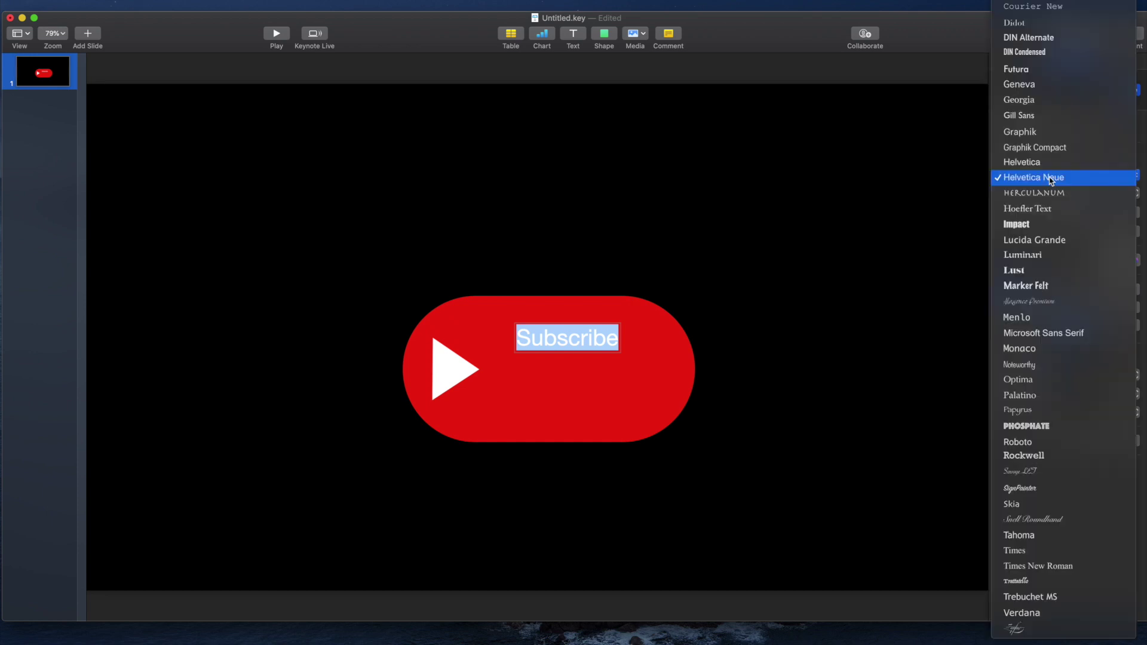
{"action": "left_click", "coordinate": [1045, 226]}
{"action": "left_click_drag", "start_coordinate": [563, 337], "coordinate": [635, 368]}
Step: Increase the Subscribe font size to 64 pt and widen its text box
{"action": "left_click", "coordinate": [555, 421]}
{"action": "left_click", "coordinate": [573, 373]}
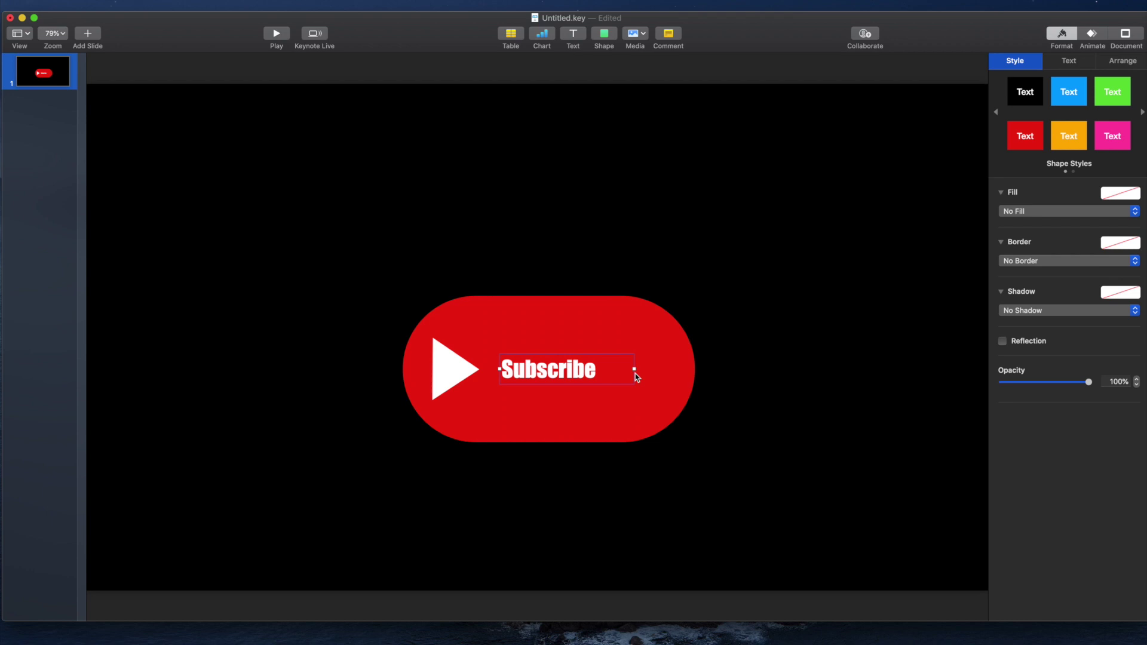
{"action": "double_click", "coordinate": [570, 373]}
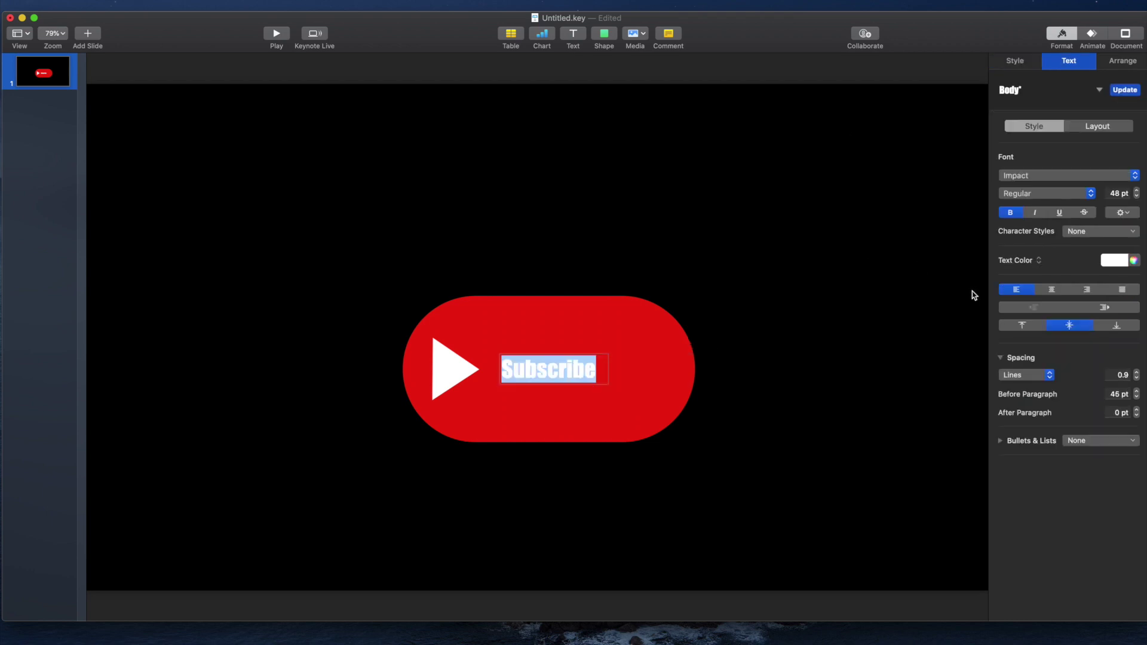
{"action": "left_click", "coordinate": [1136, 191]}
{"action": "key", "text": "Escape"}
{"action": "left_click_drag", "start_coordinate": [609, 369], "coordinate": [653, 368]}
{"action": "left_click", "coordinate": [1079, 62]}
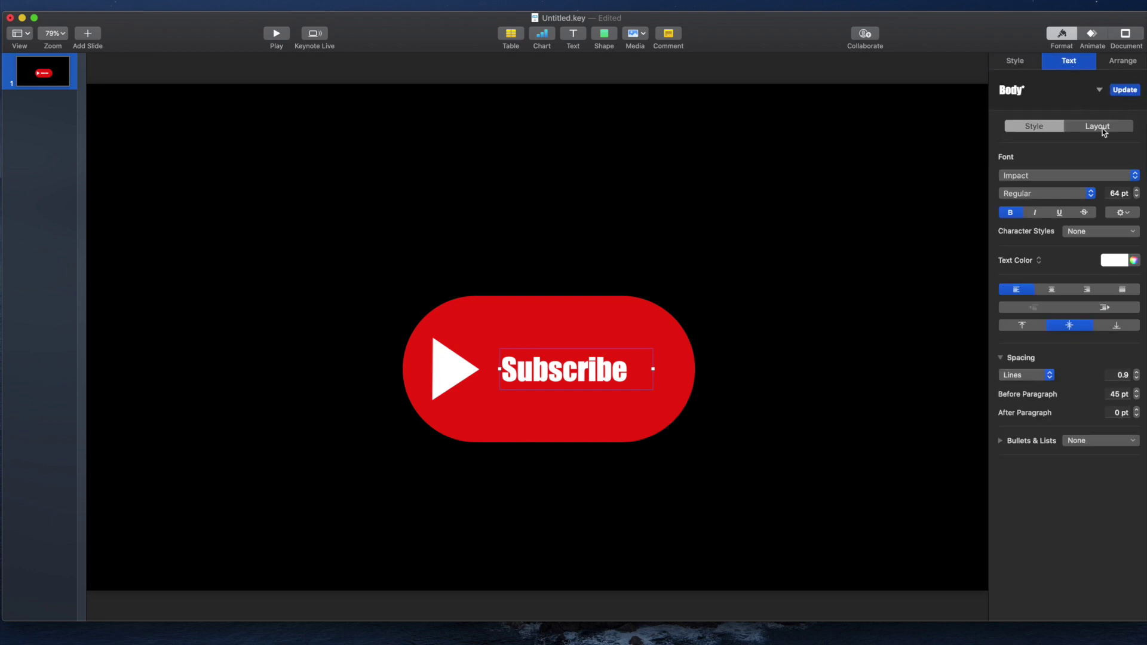
{"action": "left_click", "coordinate": [1136, 190]}
{"action": "left_click_drag", "start_coordinate": [499, 369], "coordinate": [533, 379]}
{"action": "left_click", "coordinate": [794, 406]}
Step: Shrink the red pill and centre it behind the triangle and text
{"action": "left_click", "coordinate": [560, 442]}
{"action": "left_click_drag", "start_coordinate": [548, 442], "coordinate": [548, 427]}
{"action": "left_click_drag", "start_coordinate": [616, 401], "coordinate": [604, 404]}
{"action": "left_click", "coordinate": [718, 508]}
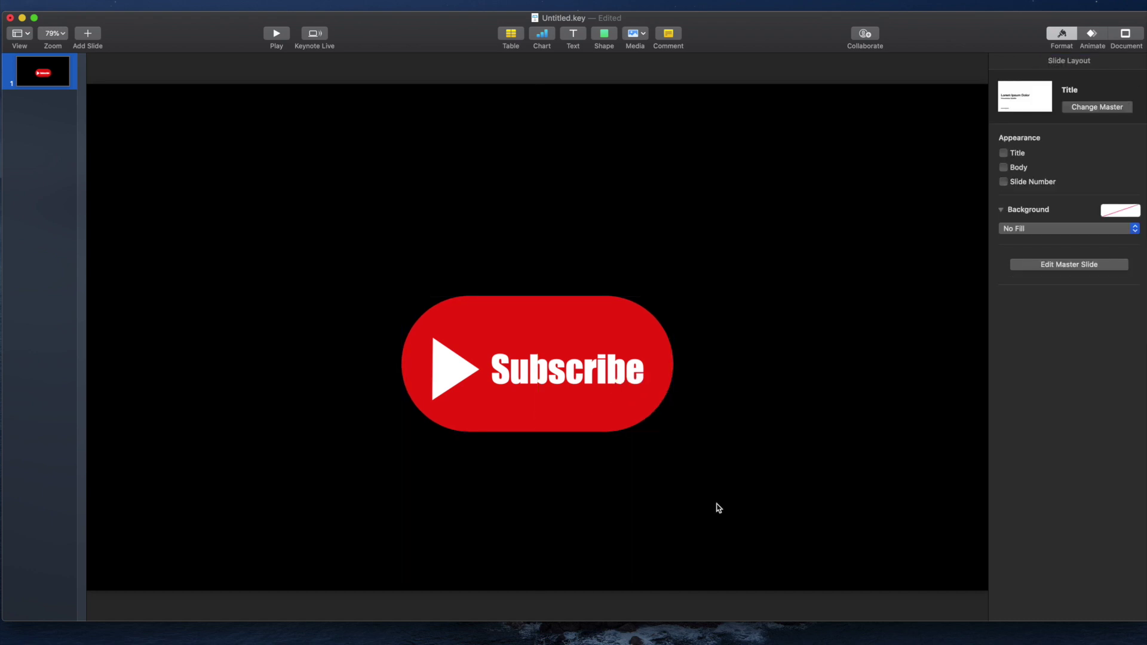
Step: Group the play triangle, Subscribe text and red pill into one object
{"action": "left_click", "coordinate": [455, 369]}
{"action": "left_click", "coordinate": [1091, 33]}
{"action": "left_click", "coordinate": [622, 374], "text": "shift"}
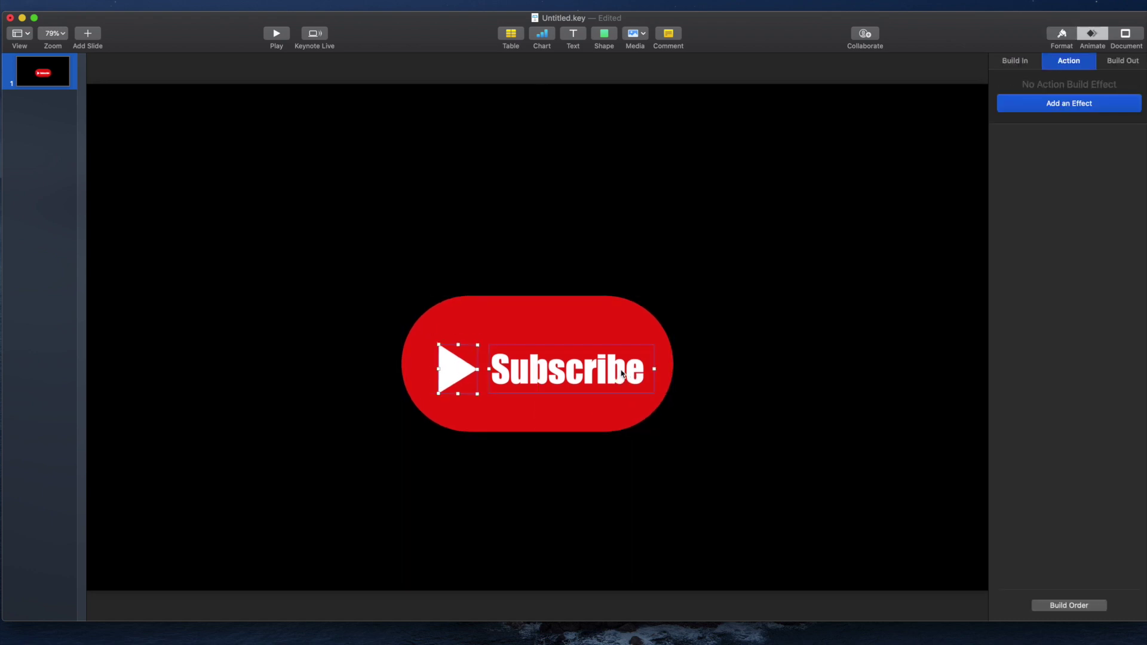
{"action": "left_click", "coordinate": [578, 320], "text": "shift"}
{"action": "right_click", "coordinate": [579, 322]}
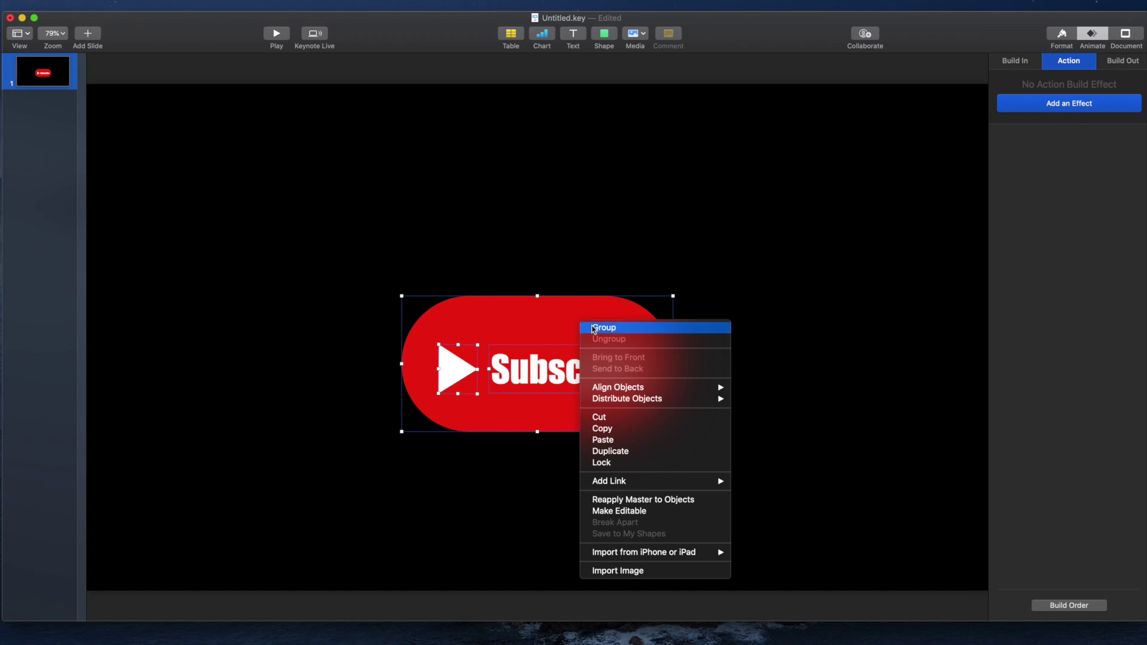
{"action": "left_click", "coordinate": [594, 328]}
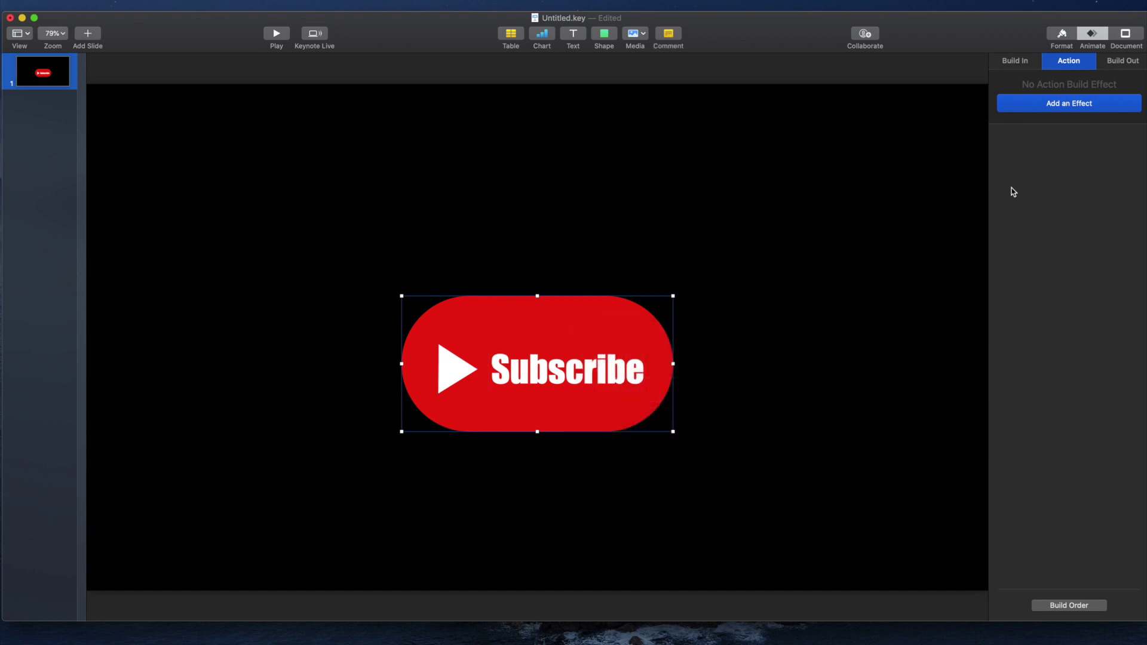
Step: Add a Pulse action effect to the grouped button
{"action": "left_click", "coordinate": [1073, 110]}
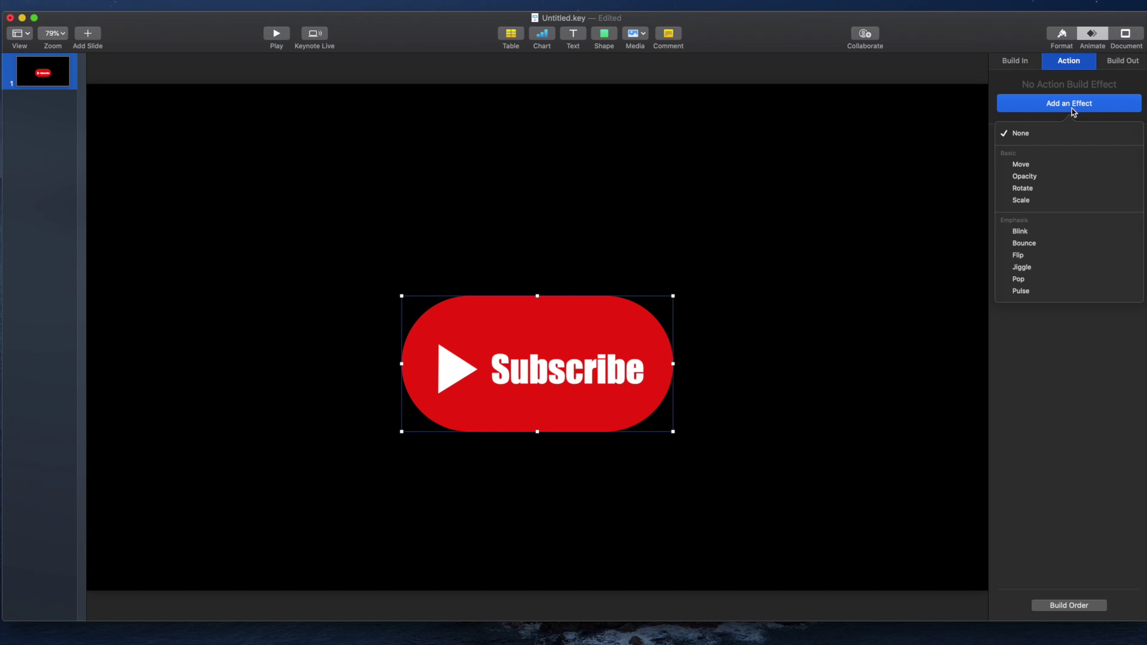
{"action": "mouse_move", "coordinate": [1060, 291]}
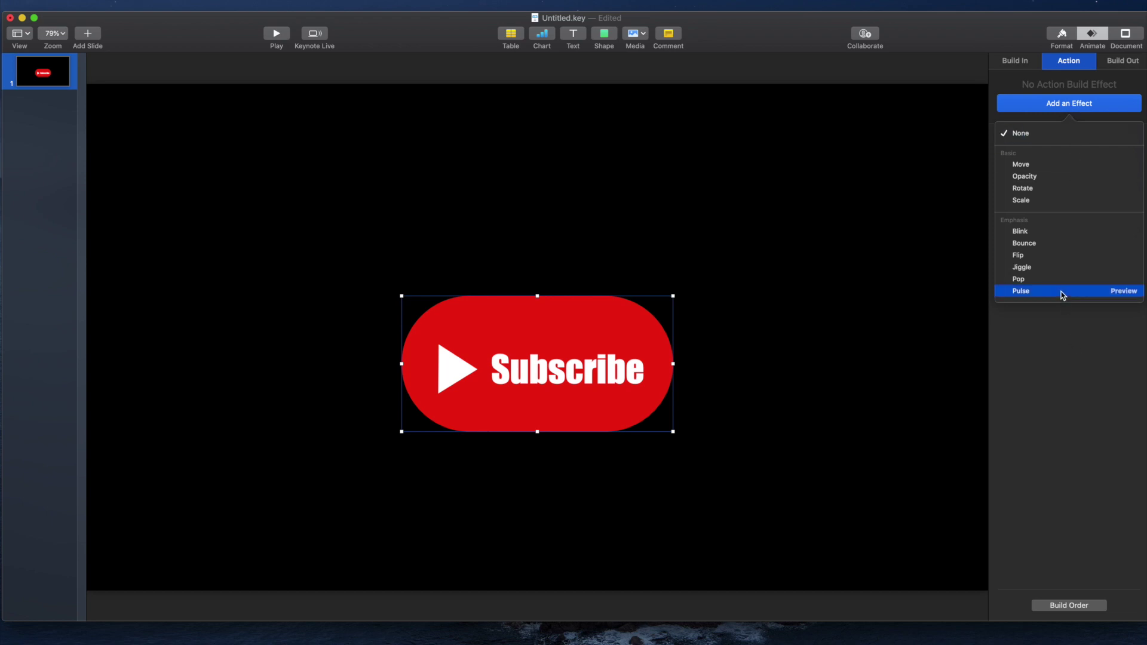
{"action": "left_click", "coordinate": [1126, 292]}
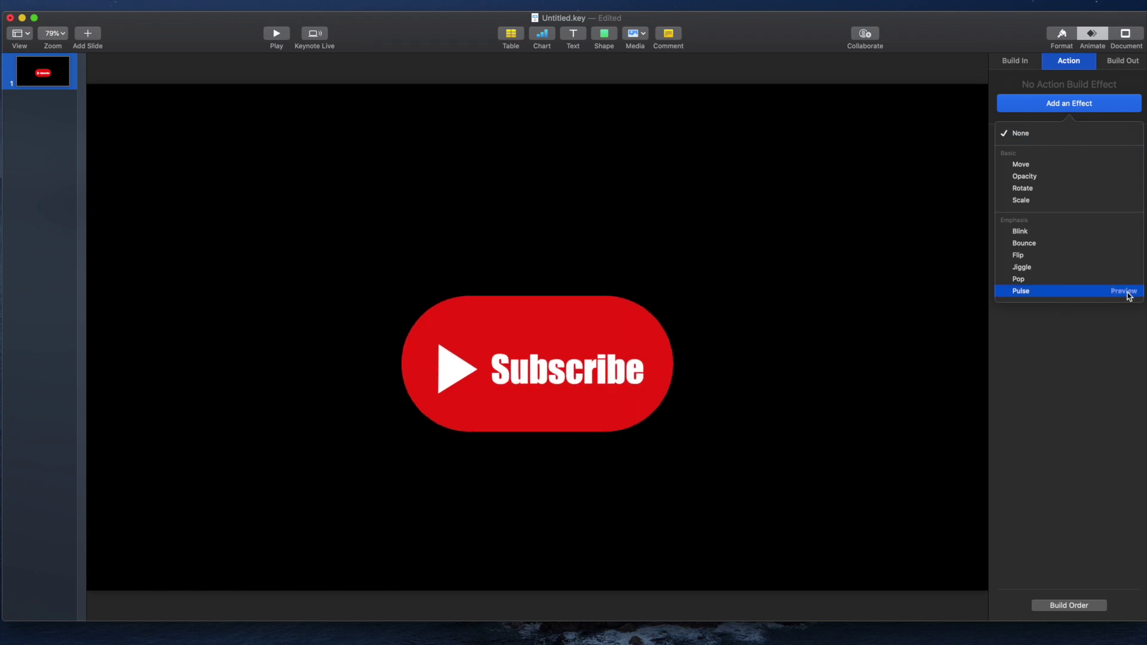
{"action": "left_click", "coordinate": [1056, 293]}
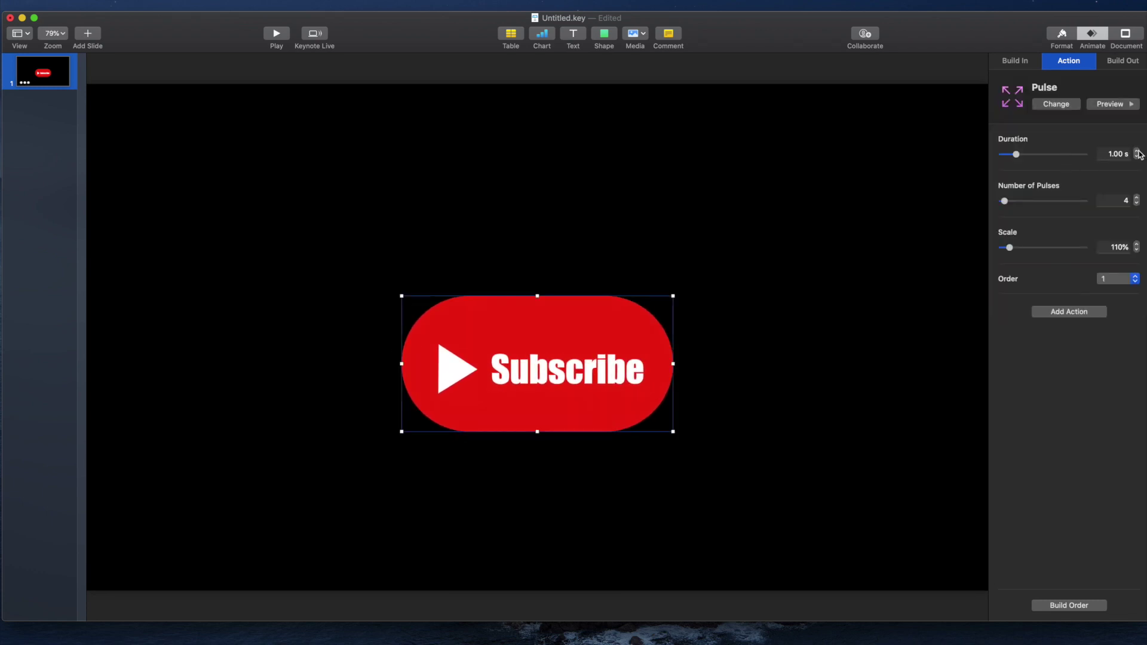
Step: Raise the Pulse duration to 2.00 s and preview the animation
{"action": "left_click", "coordinate": [1138, 151]}
{"action": "left_click", "coordinate": [1137, 151]}
{"action": "left_click", "coordinate": [1137, 151]}
{"action": "left_click", "coordinate": [1111, 105]}
{"action": "left_click", "coordinate": [858, 419]}
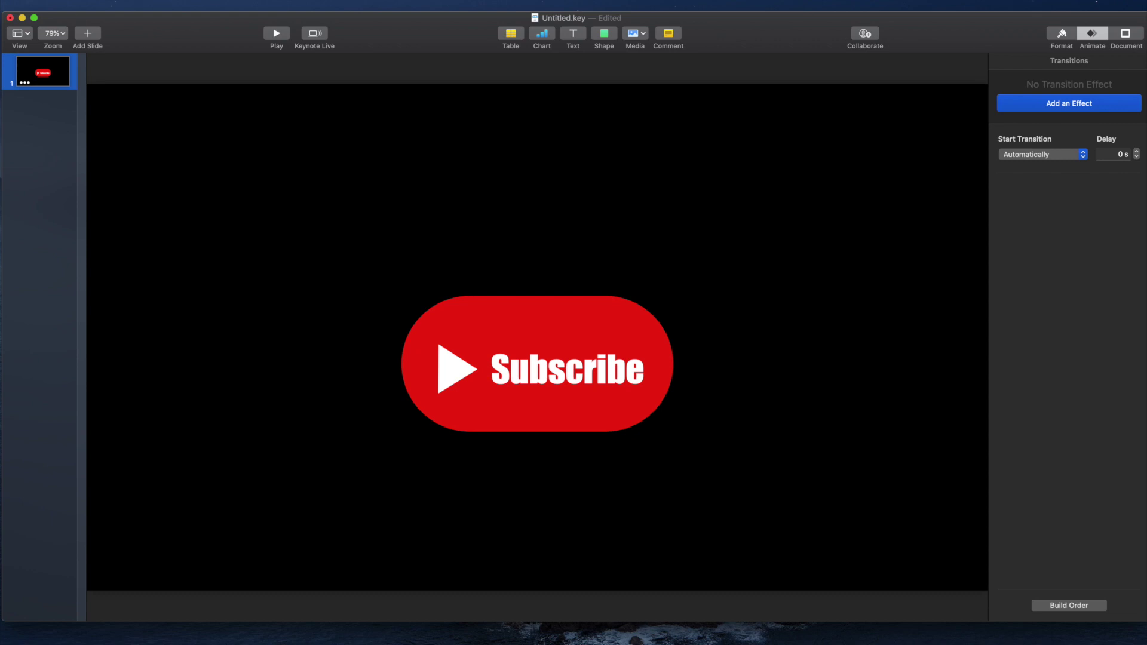
Step: Export the slide as a Self-Playing 1080p movie, continuing to the save location
{"action": "left_click", "coordinate": [30, 102]}
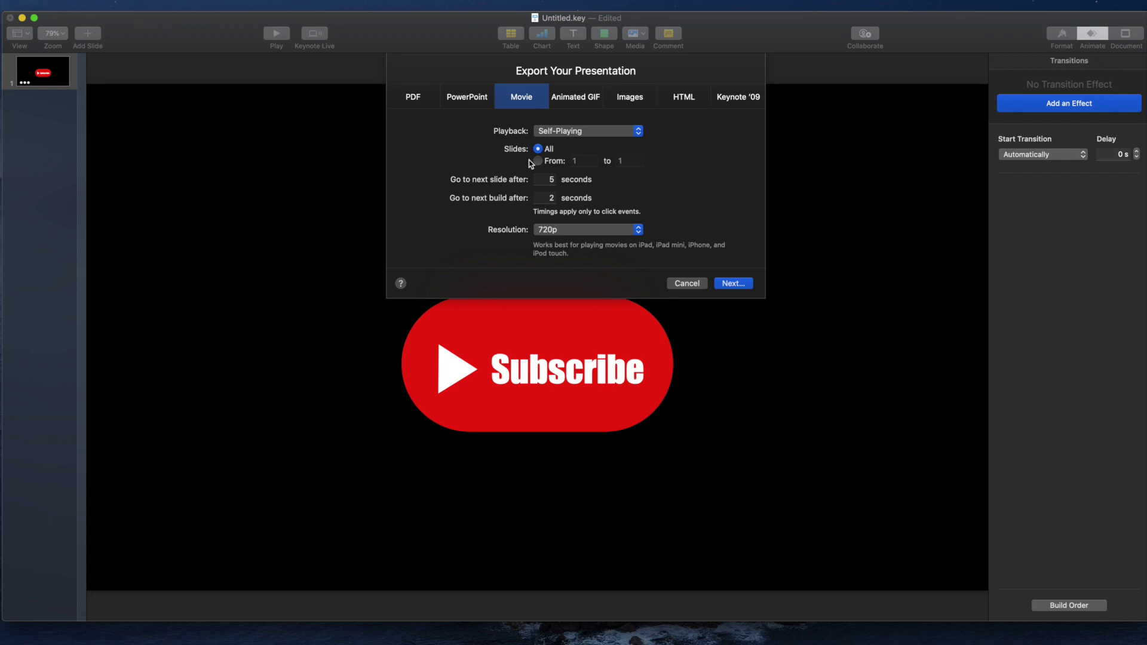
{"action": "left_click", "coordinate": [629, 135]}
{"action": "left_click", "coordinate": [622, 131]}
{"action": "left_click", "coordinate": [605, 230]}
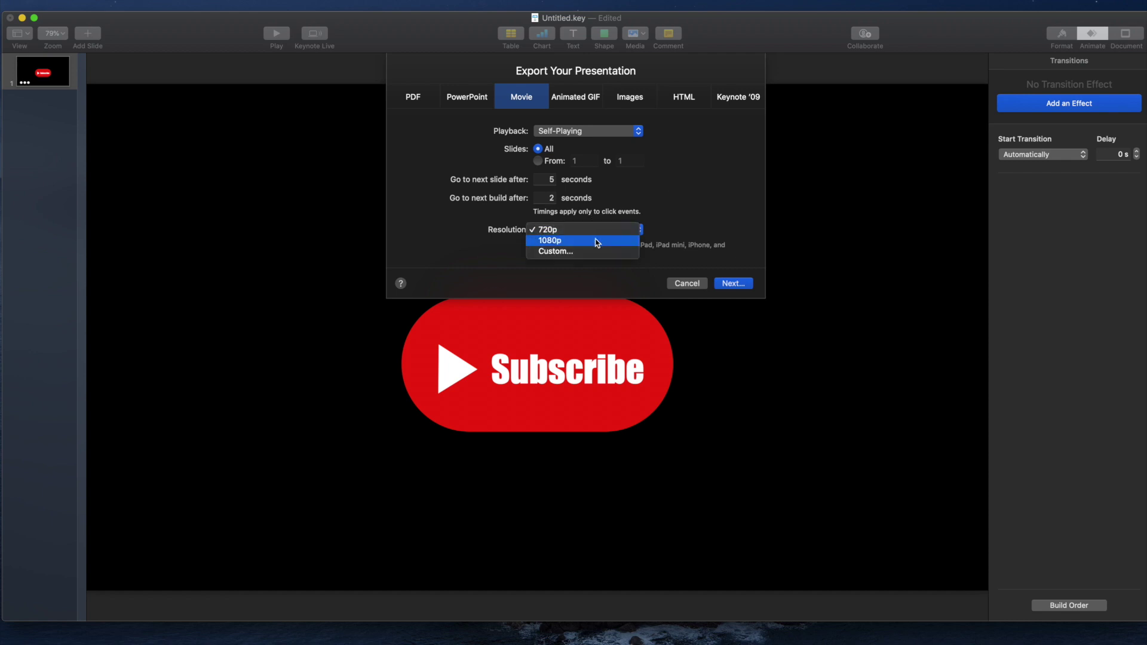
{"action": "left_click", "coordinate": [596, 242]}
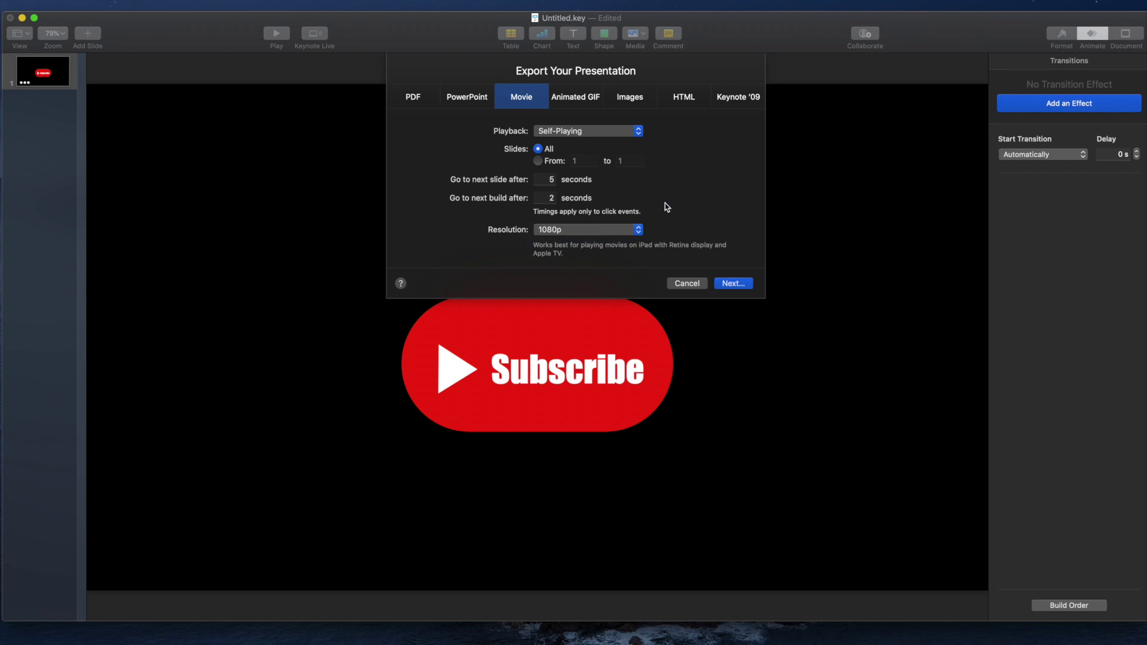
{"action": "left_click", "coordinate": [737, 284]}
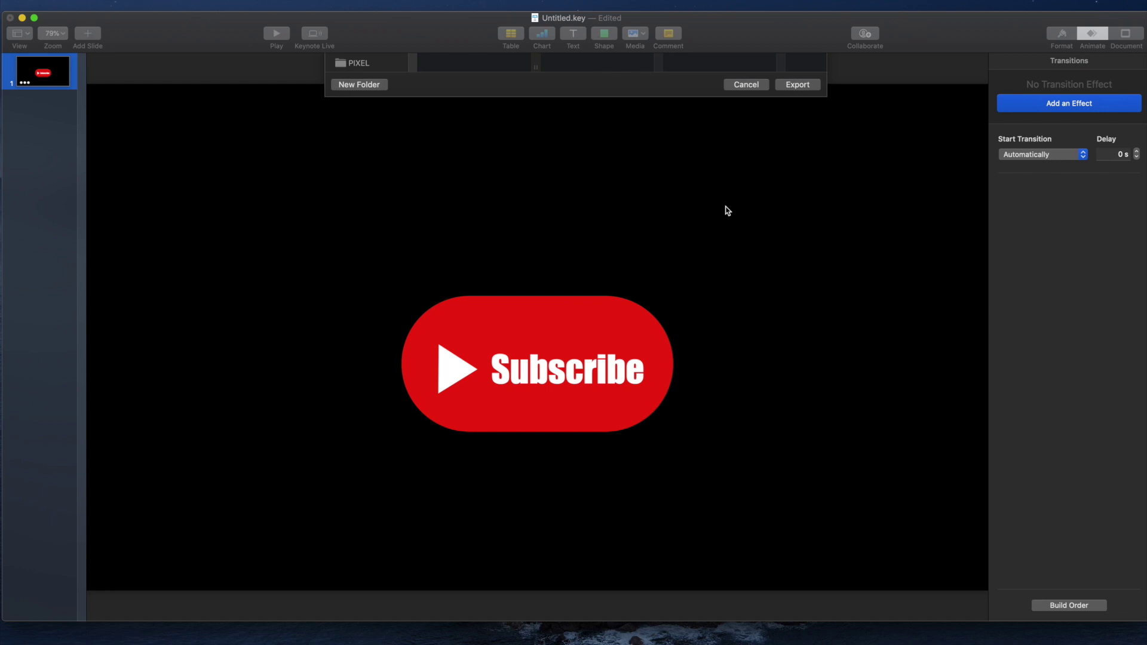
Step: Save the Subscribe movie and layer it above the main clip in iMovie's timeline
{"action": "key", "text": "Return"}
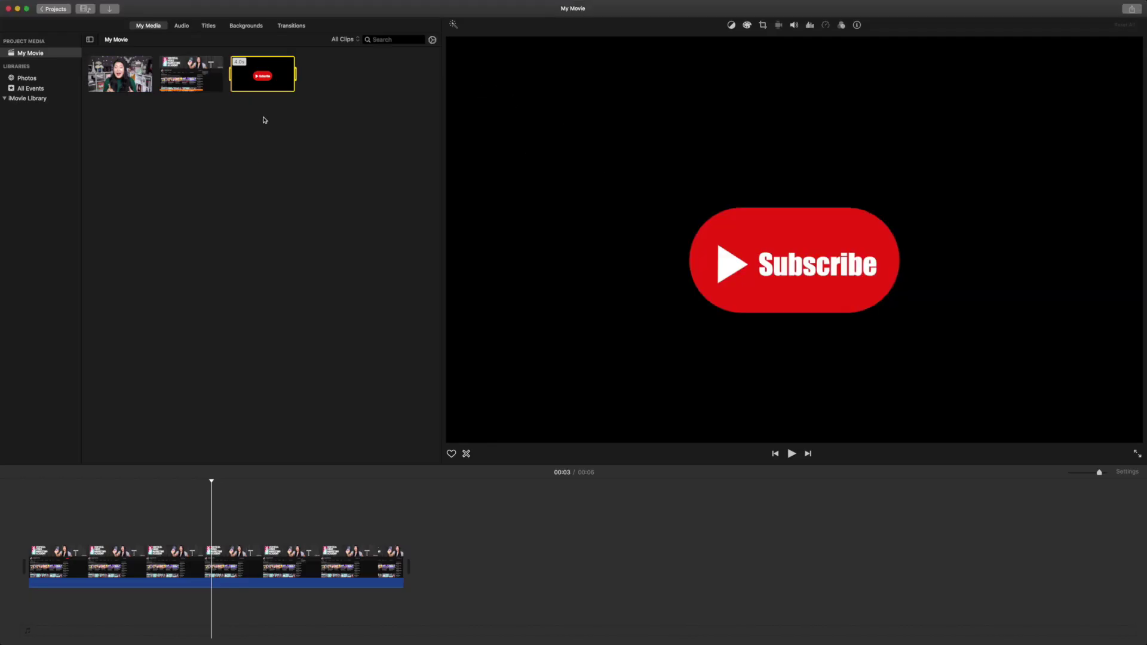
{"action": "left_click_drag", "start_coordinate": [272, 79], "coordinate": [148, 519]}
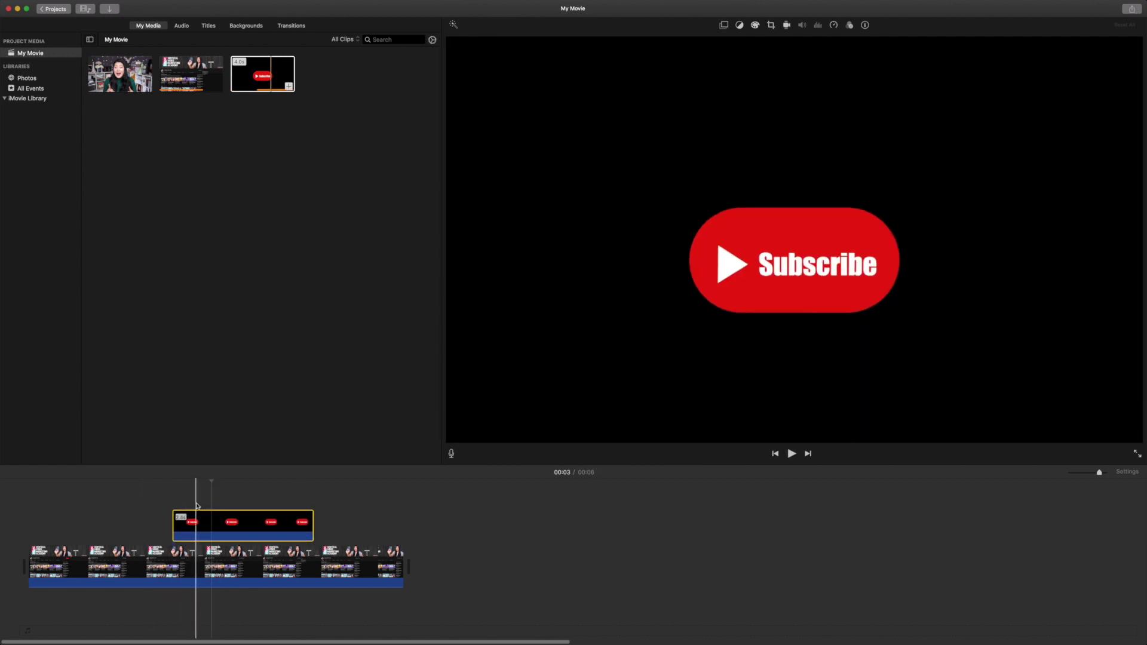
{"action": "left_click", "coordinate": [197, 491]}
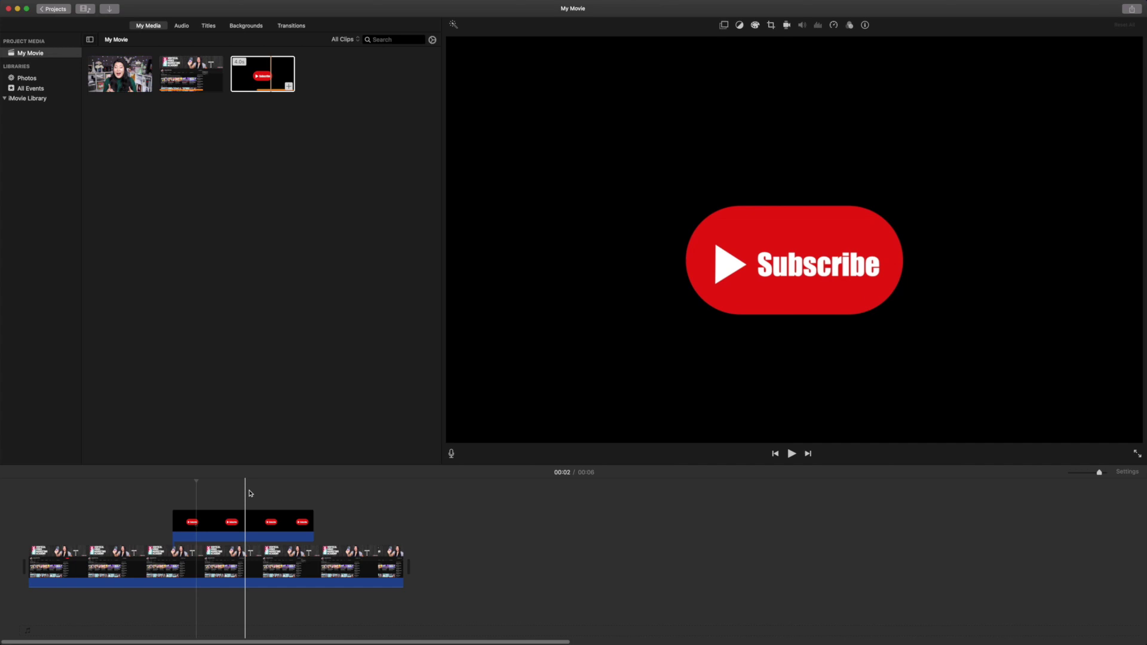
{"action": "left_click", "coordinate": [241, 523]}
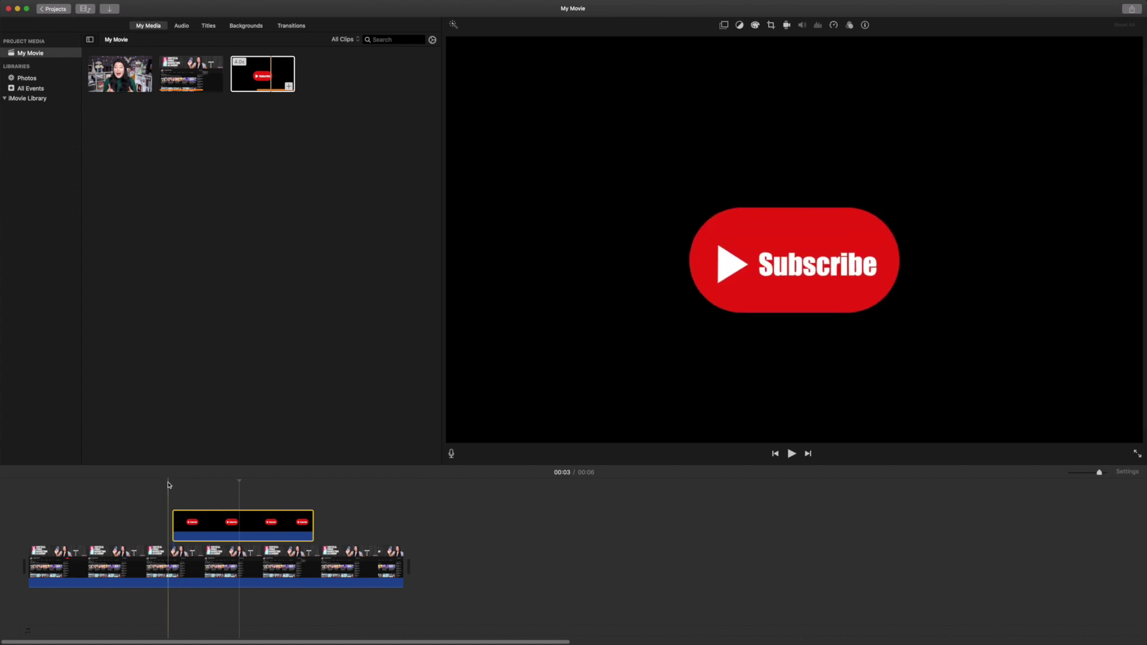
Step: Play the timeline from just before the Subscribe cutaway
{"action": "left_click", "coordinate": [167, 482]}
{"action": "key", "text": "space"}
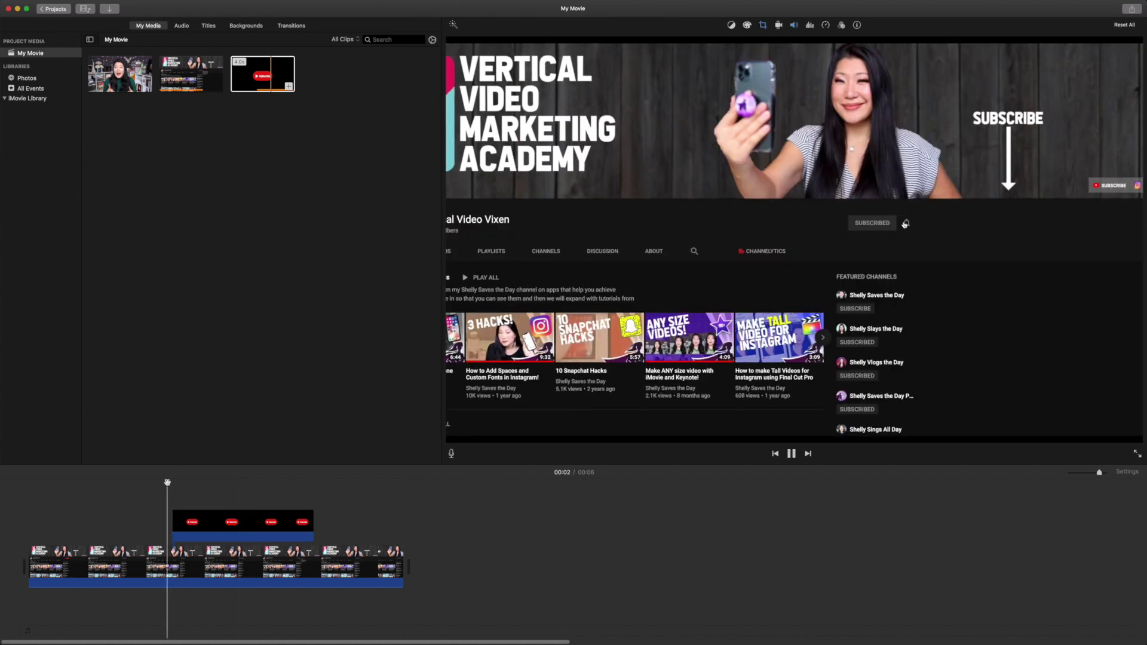
{"action": "left_click", "coordinate": [263, 523]}
Step: Switch back to Keynote and set the slide background to light green
{"action": "key", "text": "super+space"}
{"action": "type", "text": "key"}
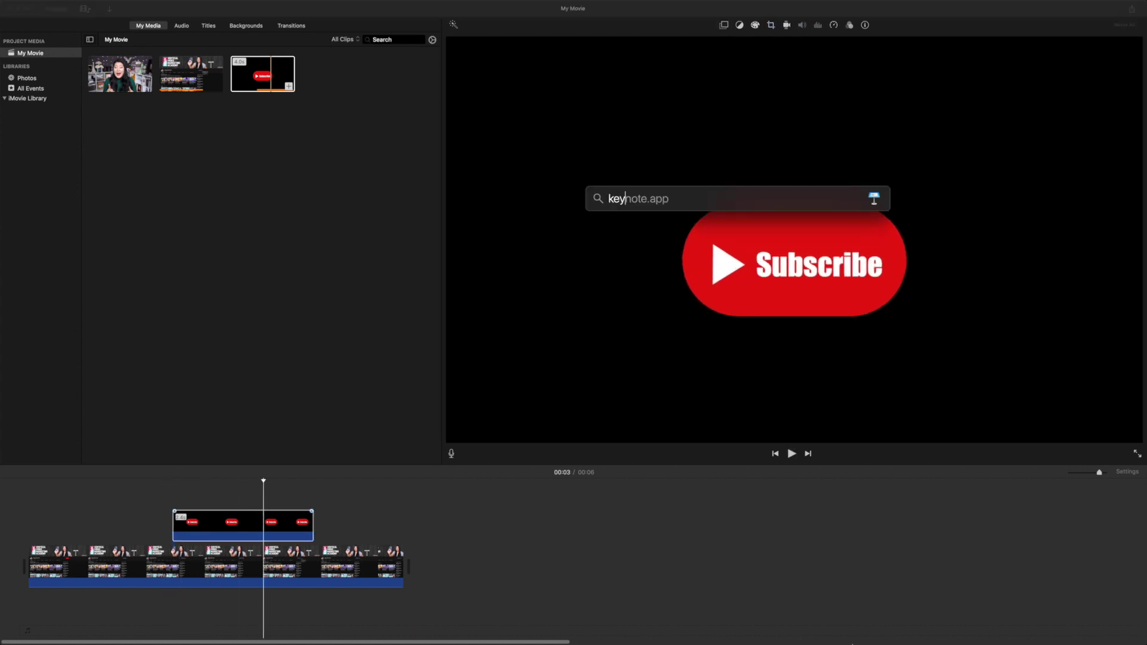
{"action": "type", "text": "note"}
{"action": "key", "text": "Return"}
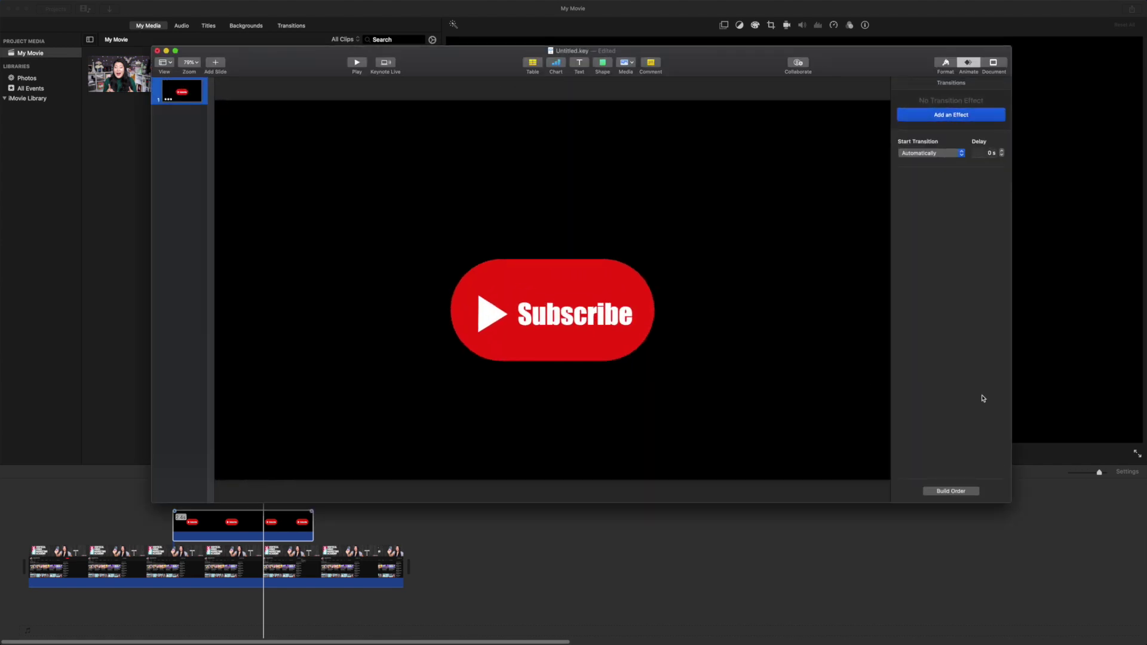
{"action": "left_click", "coordinate": [945, 63]}
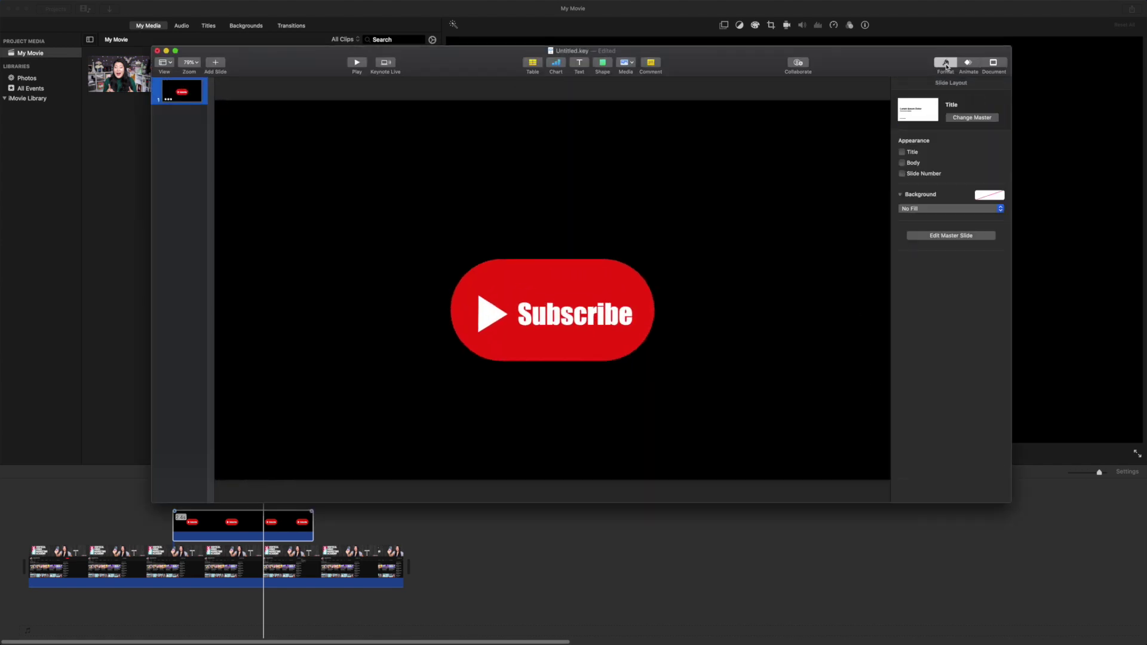
{"action": "left_click", "coordinate": [994, 197]}
{"action": "left_click", "coordinate": [979, 244]}
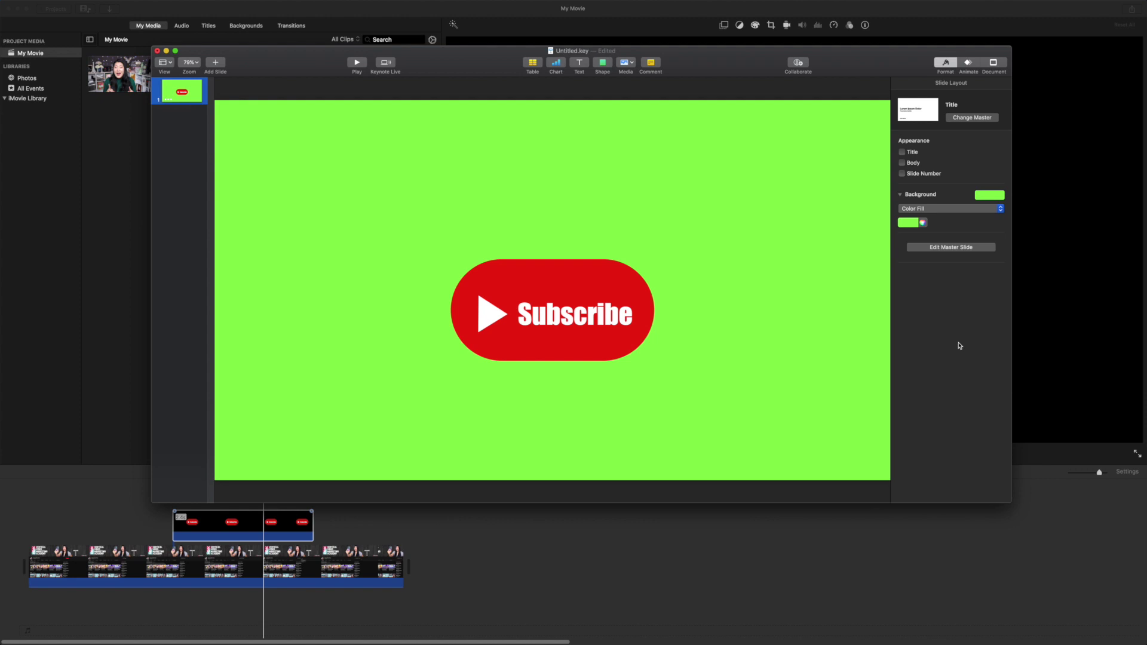
Step: Re-export the slide as a 1080p movie, then trim the green cutaway's start in iMovie
{"action": "left_click_drag", "start_coordinate": [281, 60], "coordinate": [280, 59]}
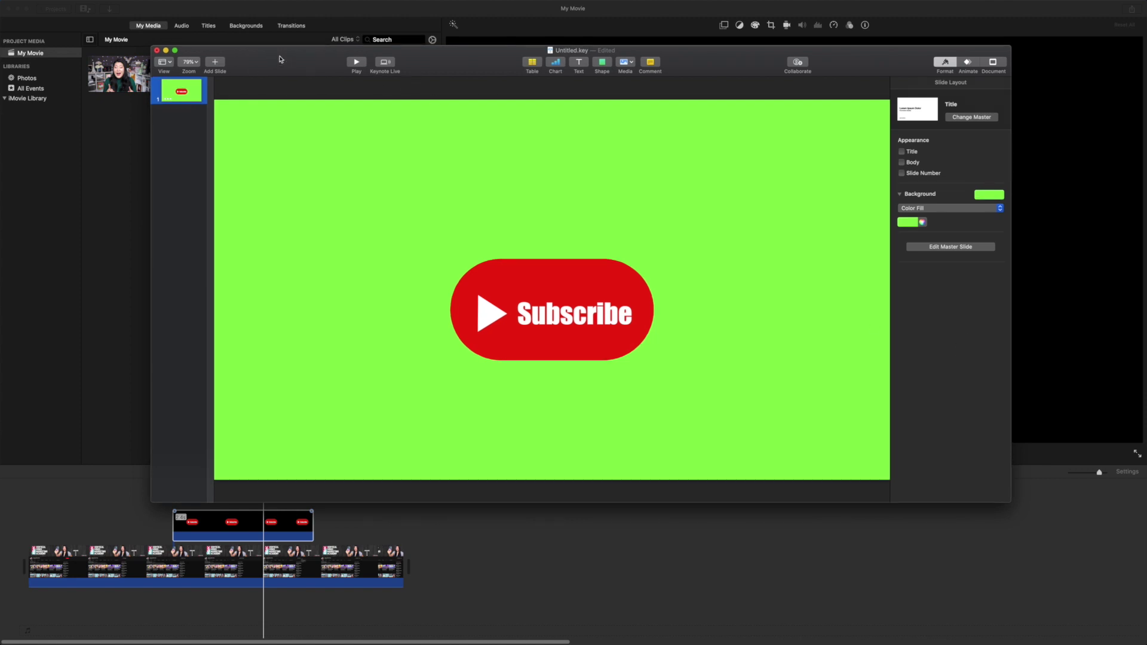
{"action": "left_click", "coordinate": [63, 4]}
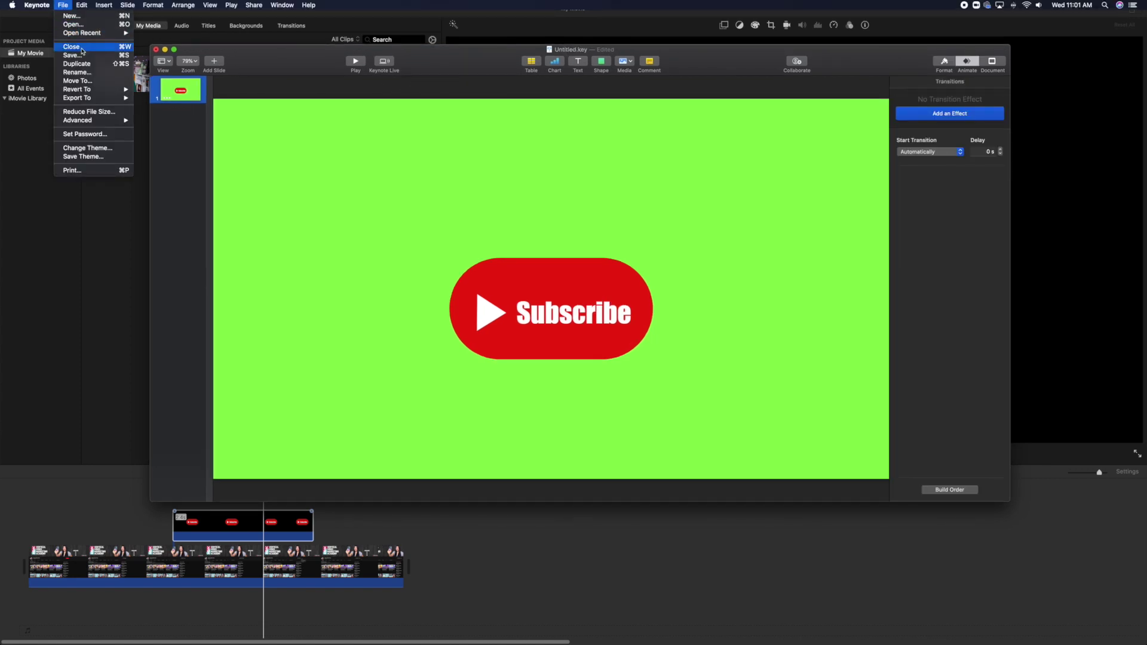
{"action": "mouse_move", "coordinate": [98, 97]}
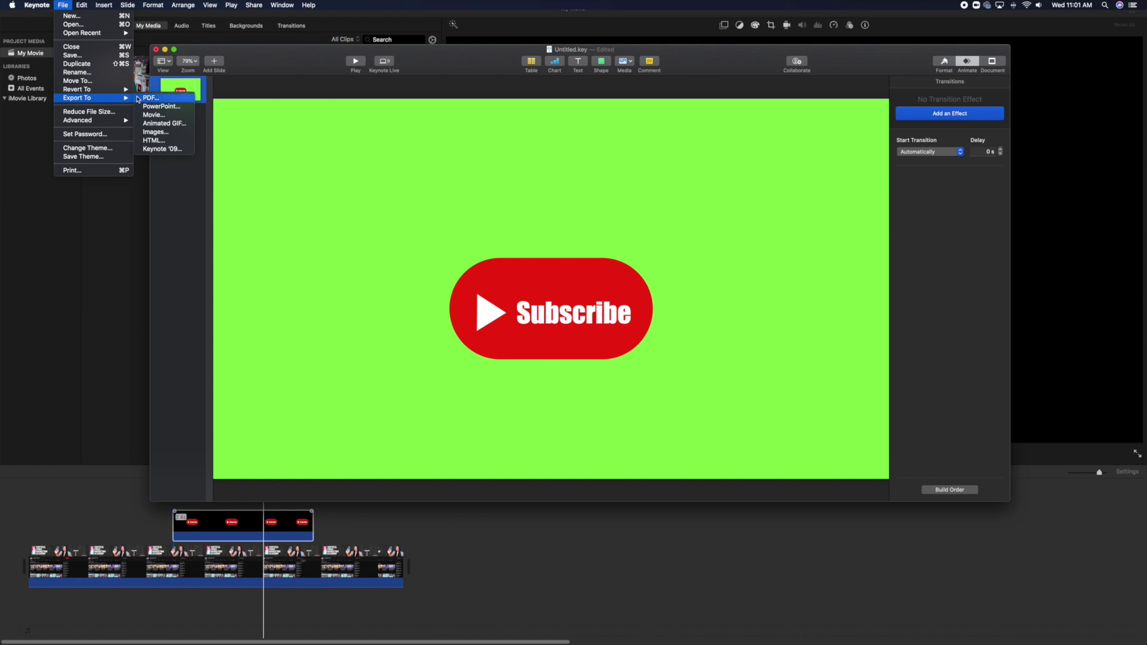
{"action": "left_click", "coordinate": [180, 118]}
{"action": "left_click", "coordinate": [582, 208]}
{"action": "left_click", "coordinate": [583, 216]}
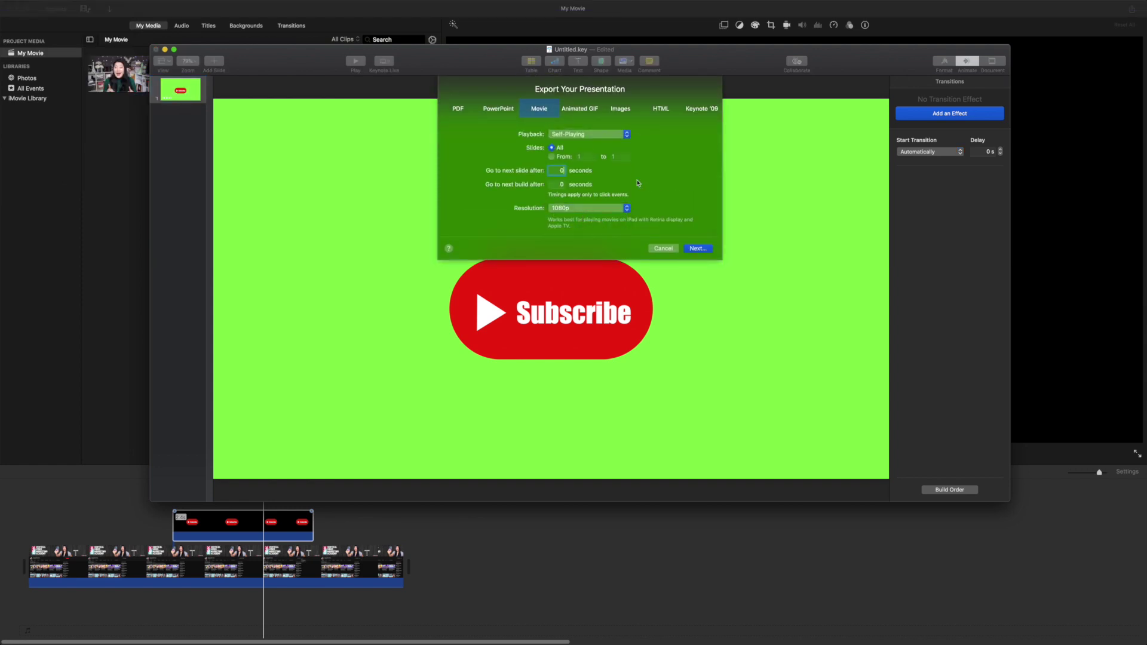
{"action": "left_click", "coordinate": [697, 249]}
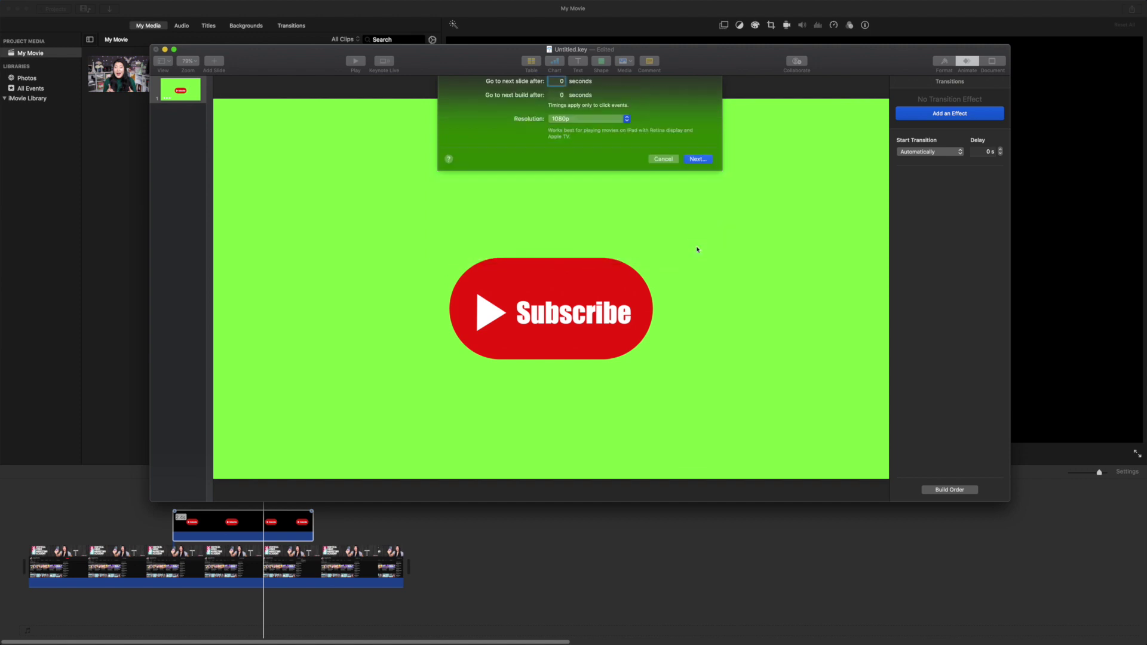
{"action": "key", "text": "Return"}
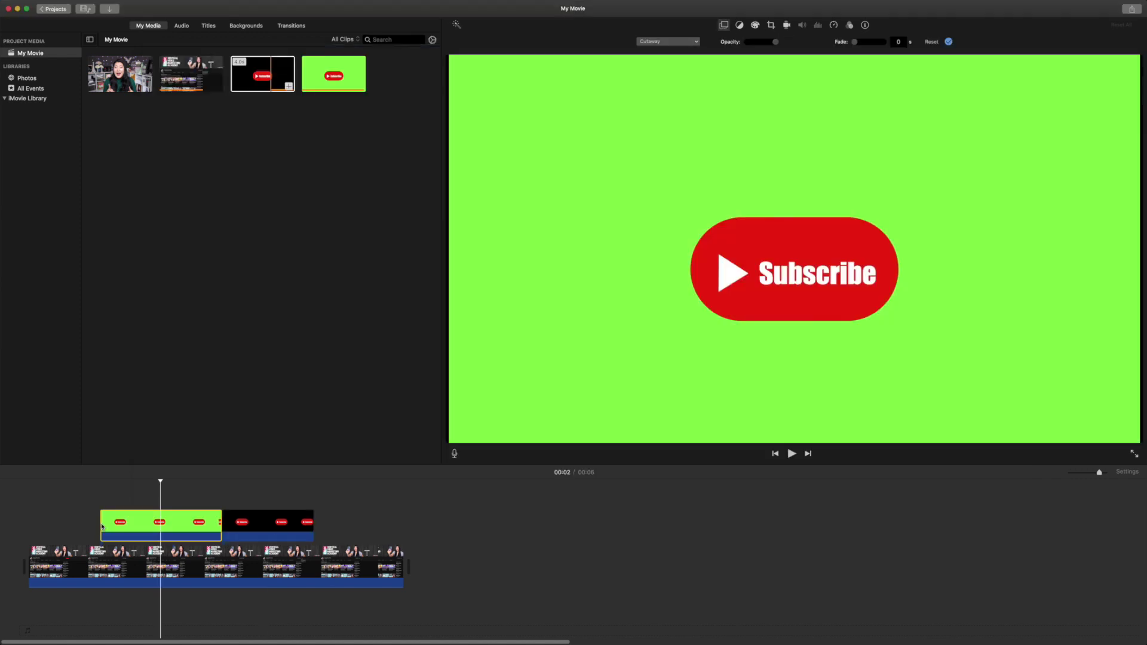
{"action": "left_click_drag", "start_coordinate": [102, 527], "coordinate": [121, 525]}
{"action": "key", "text": "space"}
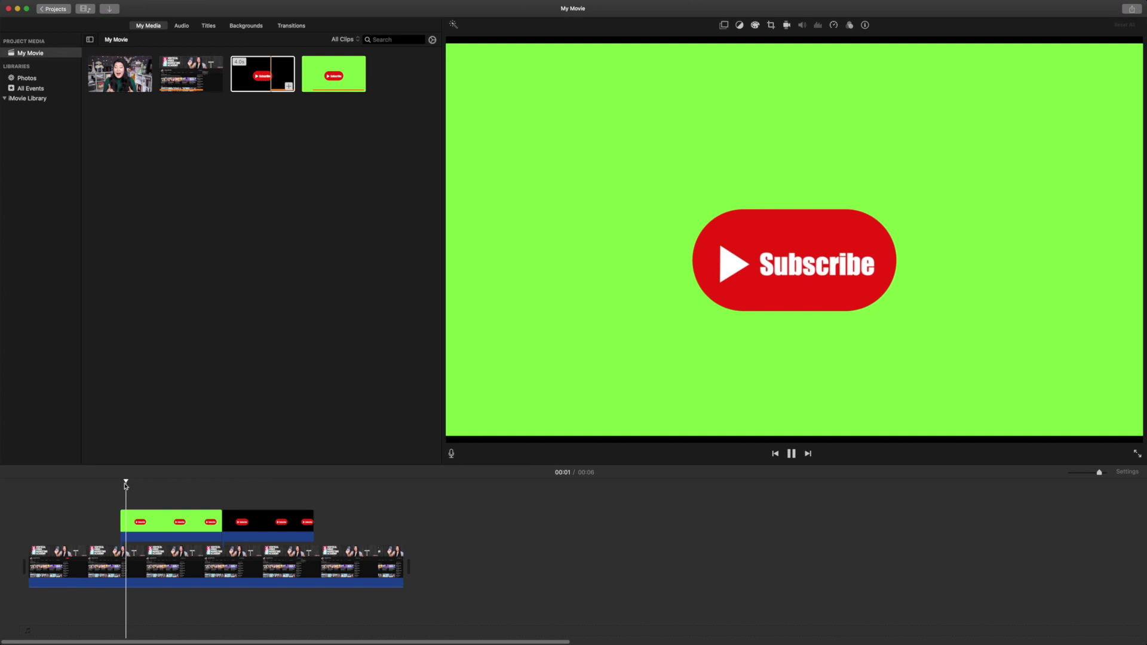
Step: Key out the green Subscribe clip's background with the Green/Blue Screen overlay style
{"action": "key", "text": "space"}
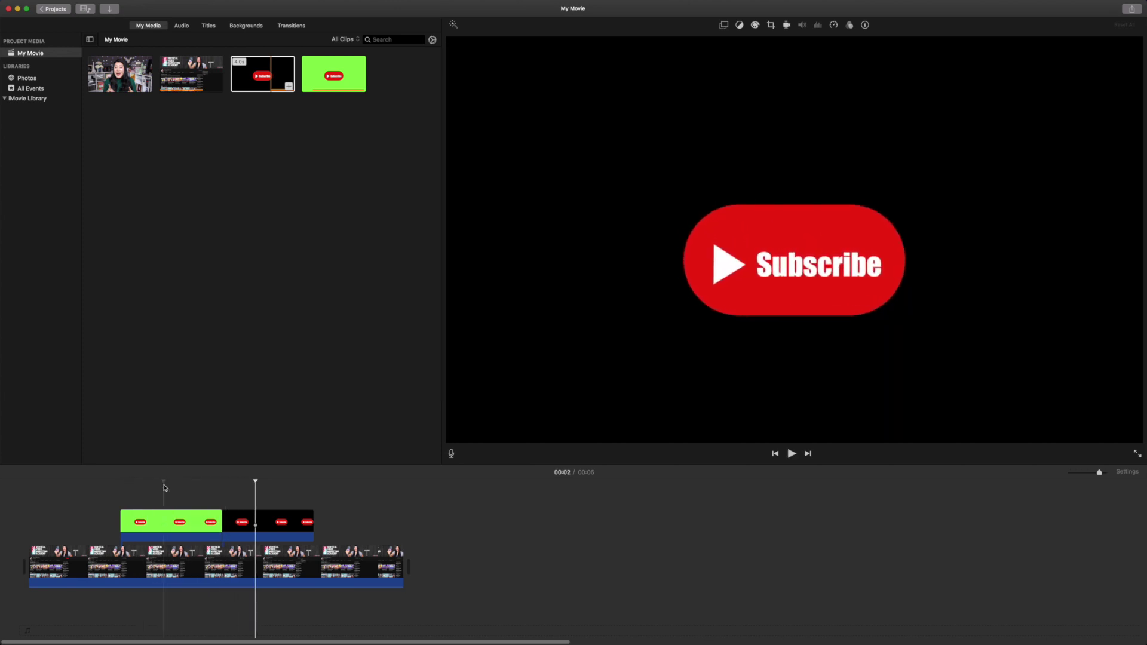
{"action": "left_click", "coordinate": [164, 527]}
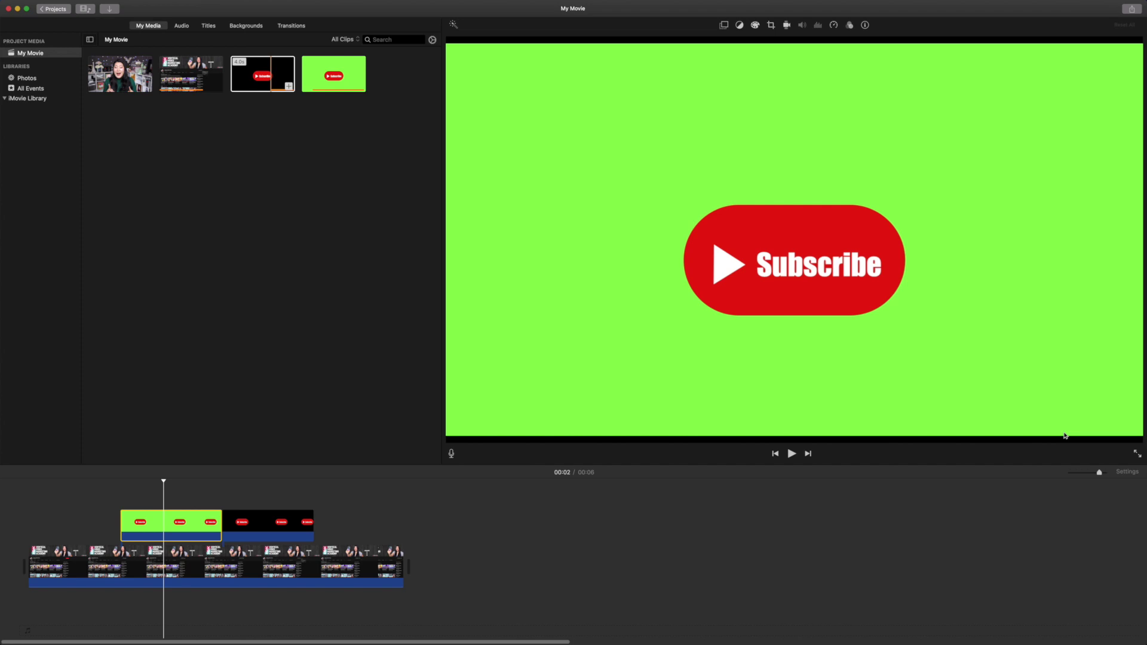
{"action": "left_click", "coordinate": [724, 27]}
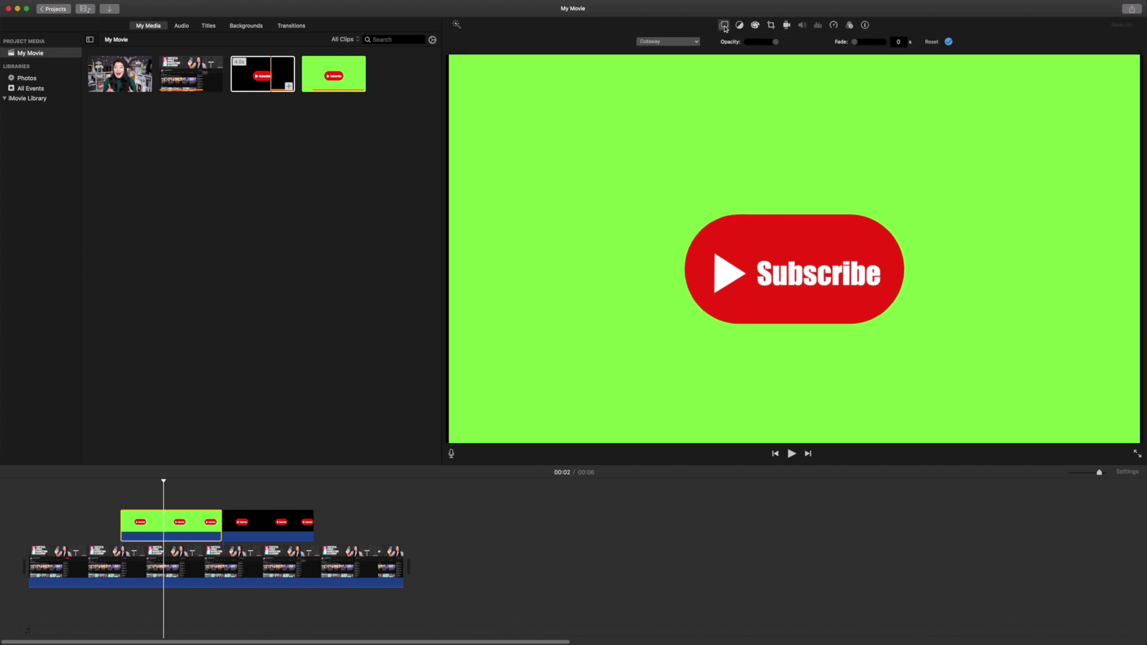
{"action": "left_click", "coordinate": [696, 43]}
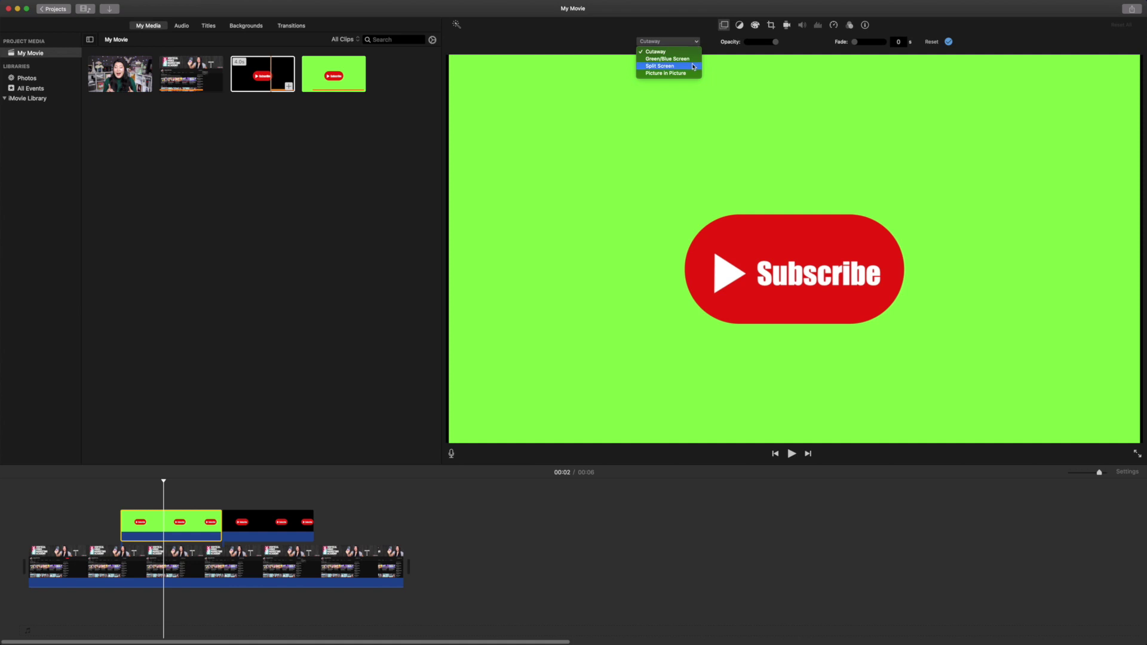
{"action": "left_click", "coordinate": [693, 59]}
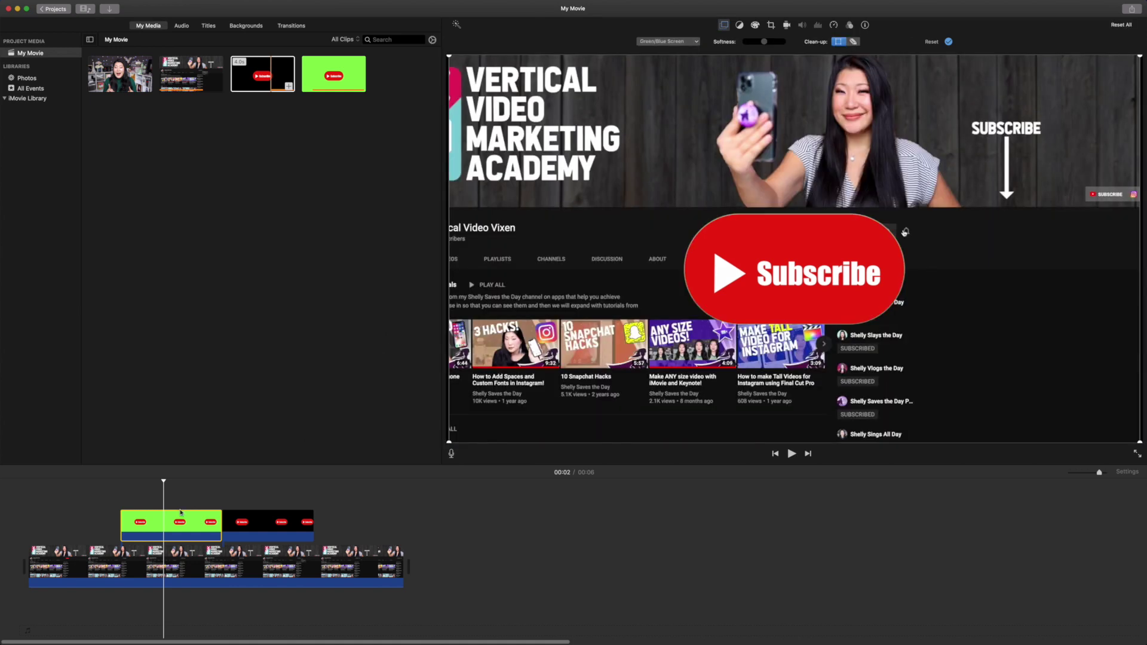
Step: Preview the keyed Subscribe overlay twice, replaying from 00:02
{"action": "left_click", "coordinate": [98, 488]}
{"action": "key", "text": "space"}
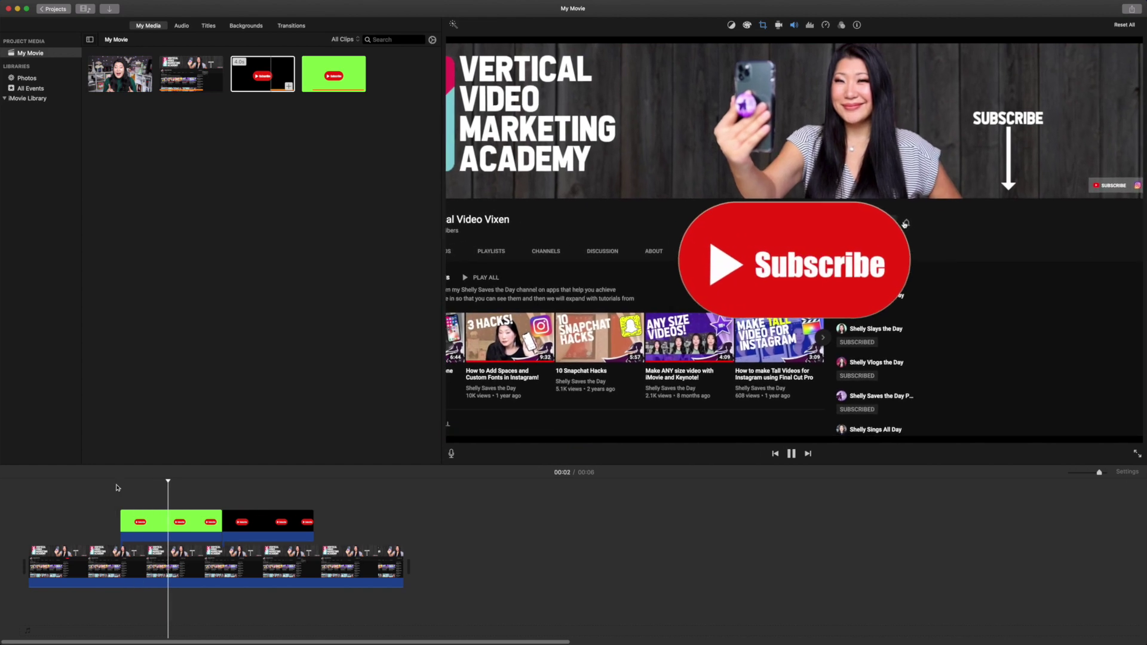
{"action": "key", "text": "space"}
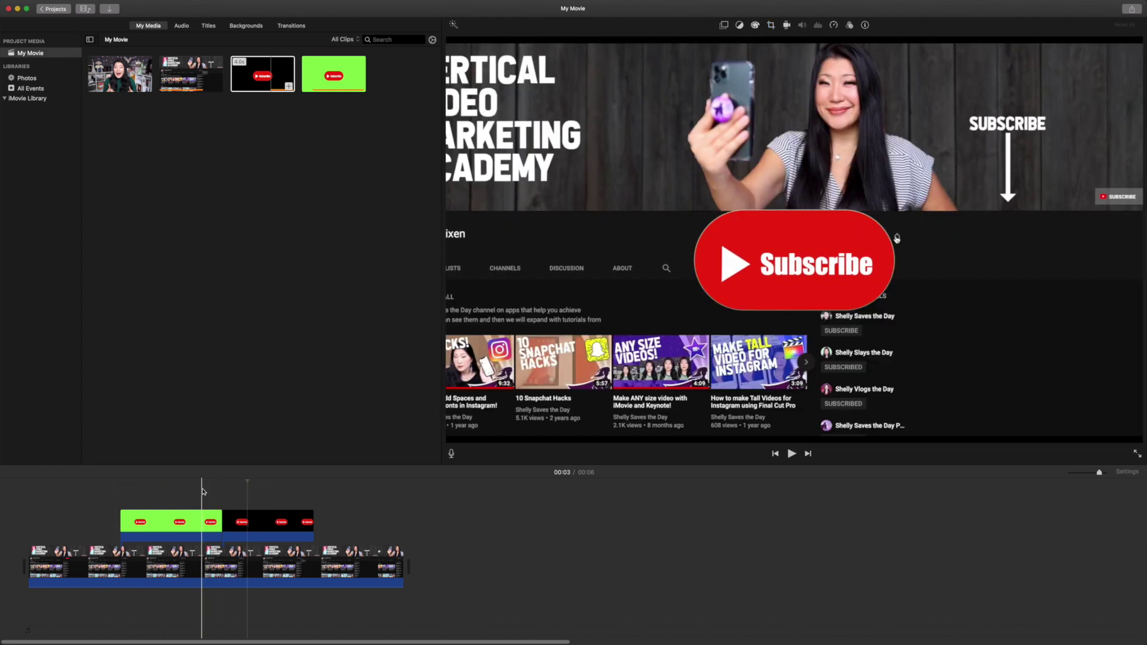
{"action": "left_click", "coordinate": [202, 491]}
{"action": "key", "text": "space"}
{"action": "key", "text": "space"}
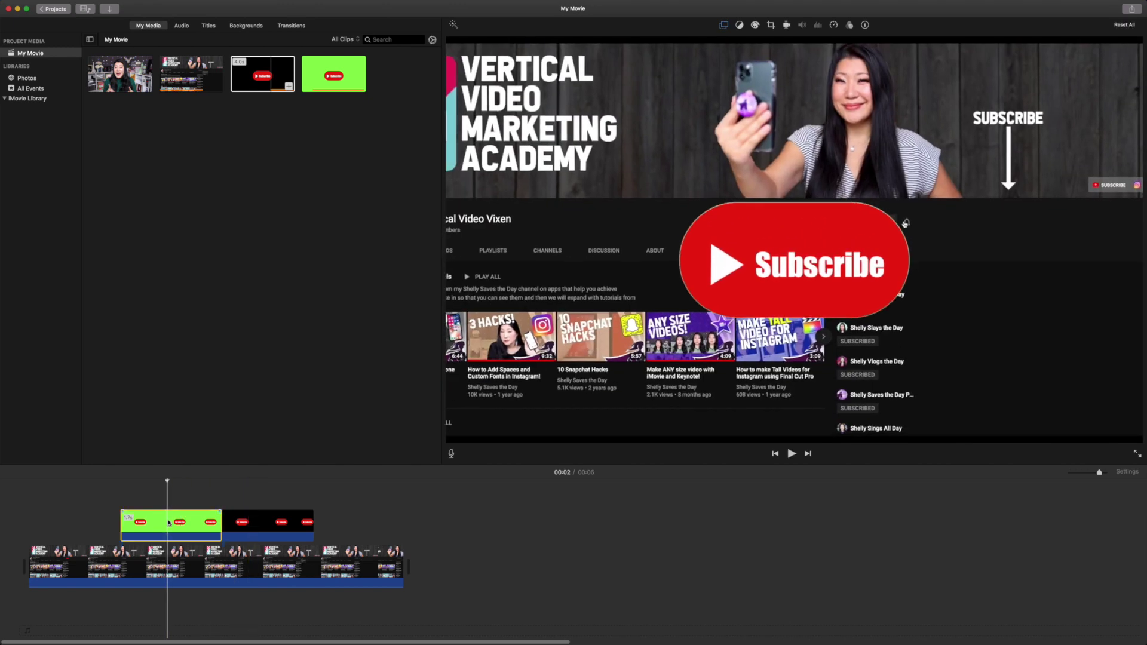
{"action": "left_click", "coordinate": [168, 525]}
{"action": "left_click", "coordinate": [724, 25]}
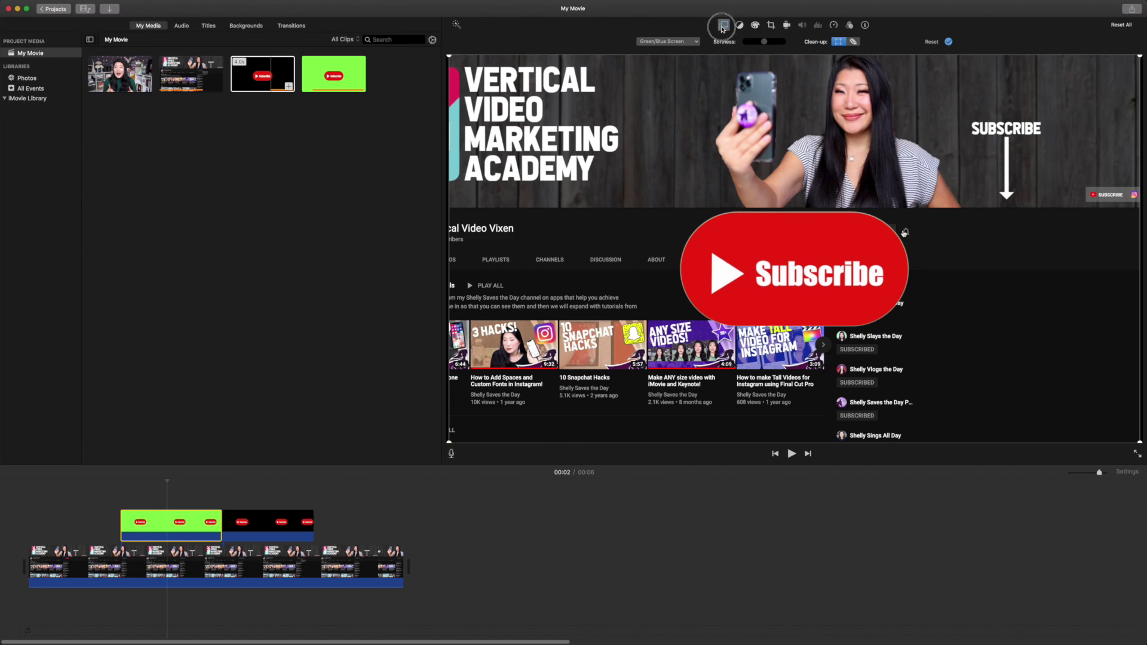
{"action": "left_click", "coordinate": [723, 26]}
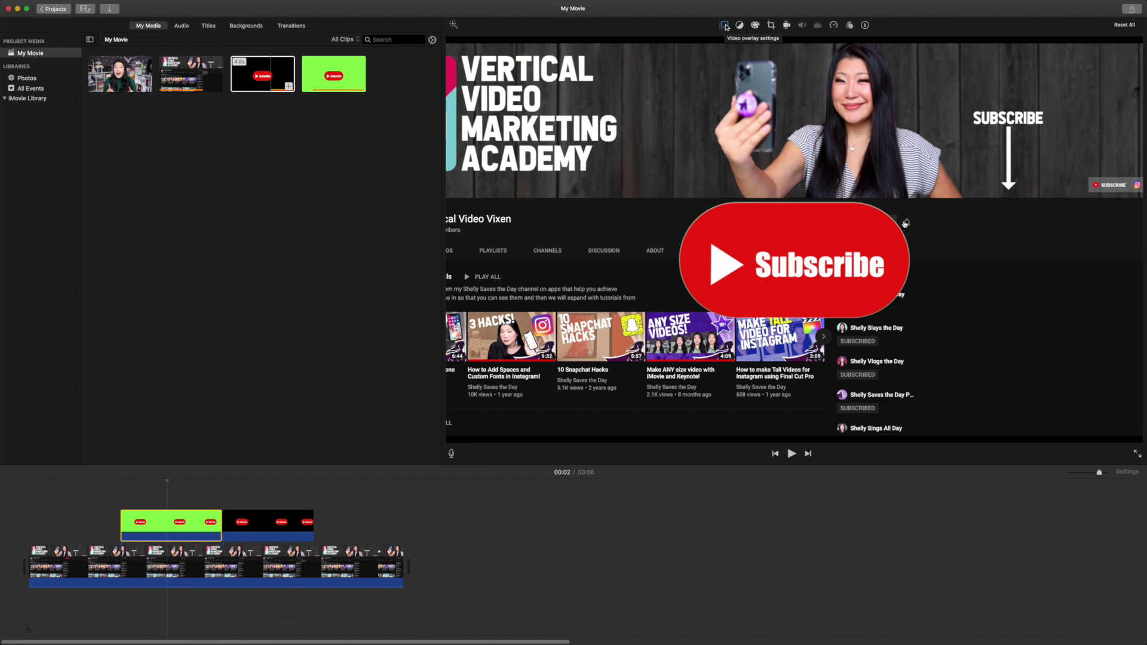
{"action": "left_click", "coordinate": [725, 26]}
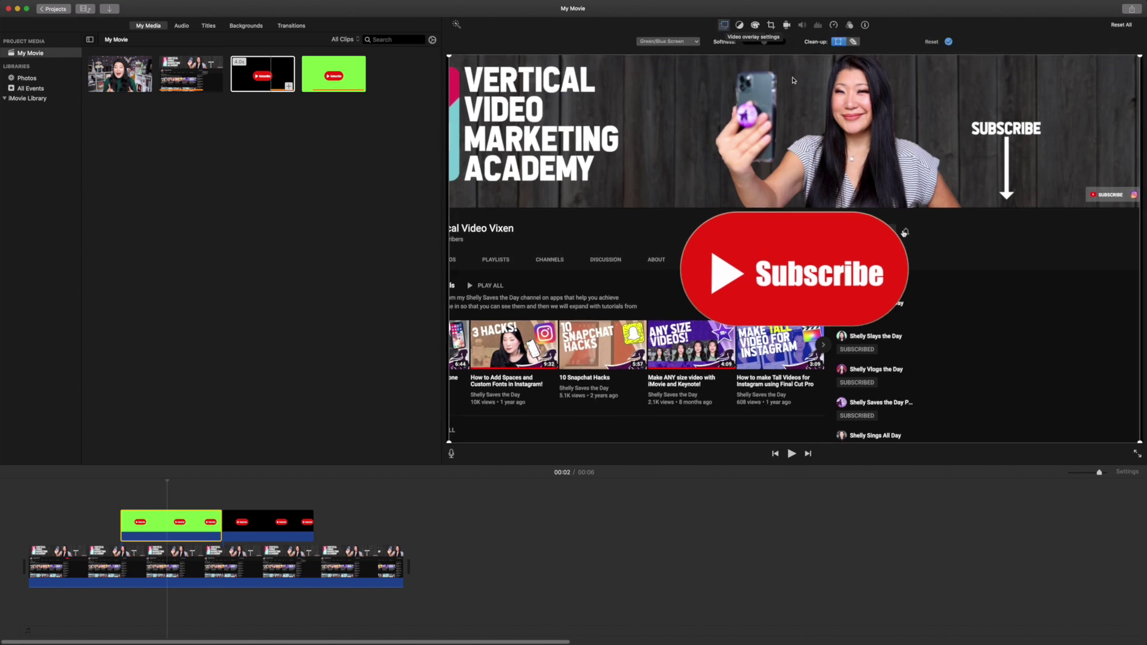
{"action": "left_click", "coordinate": [695, 42]}
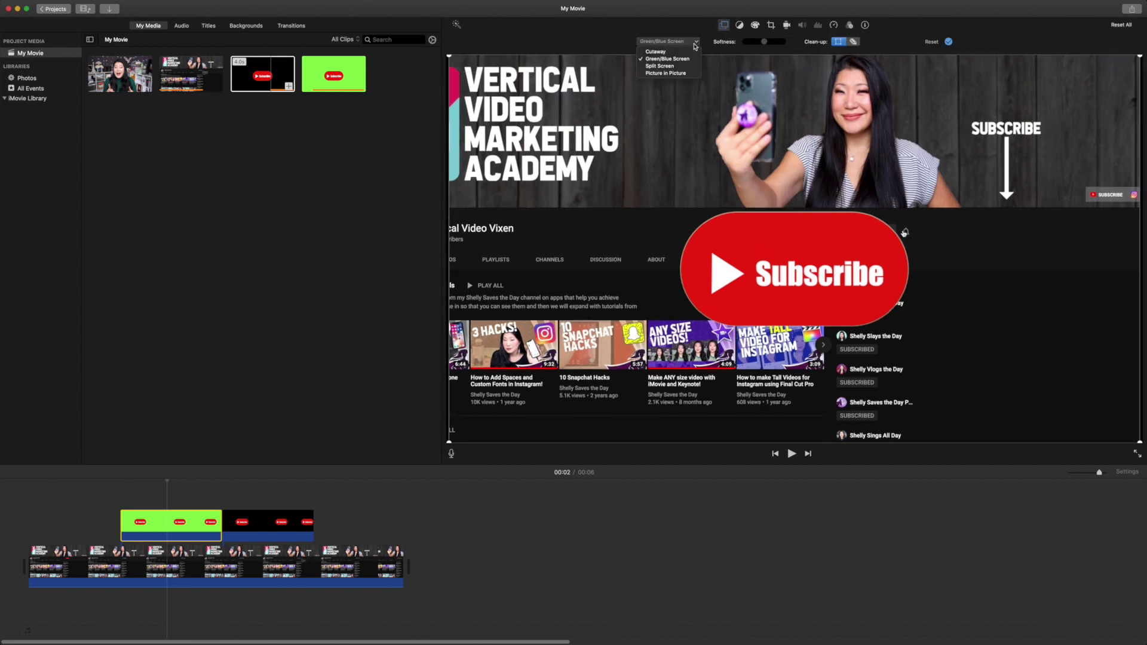
{"action": "left_click", "coordinate": [692, 73]}
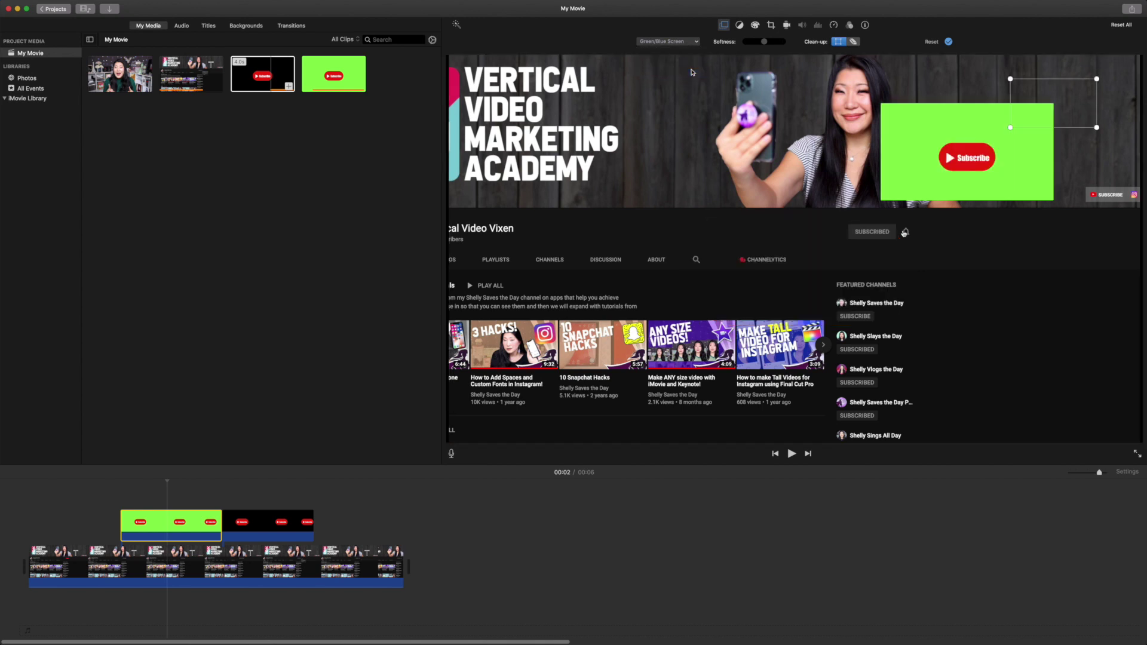
{"action": "left_click", "coordinate": [669, 43]}
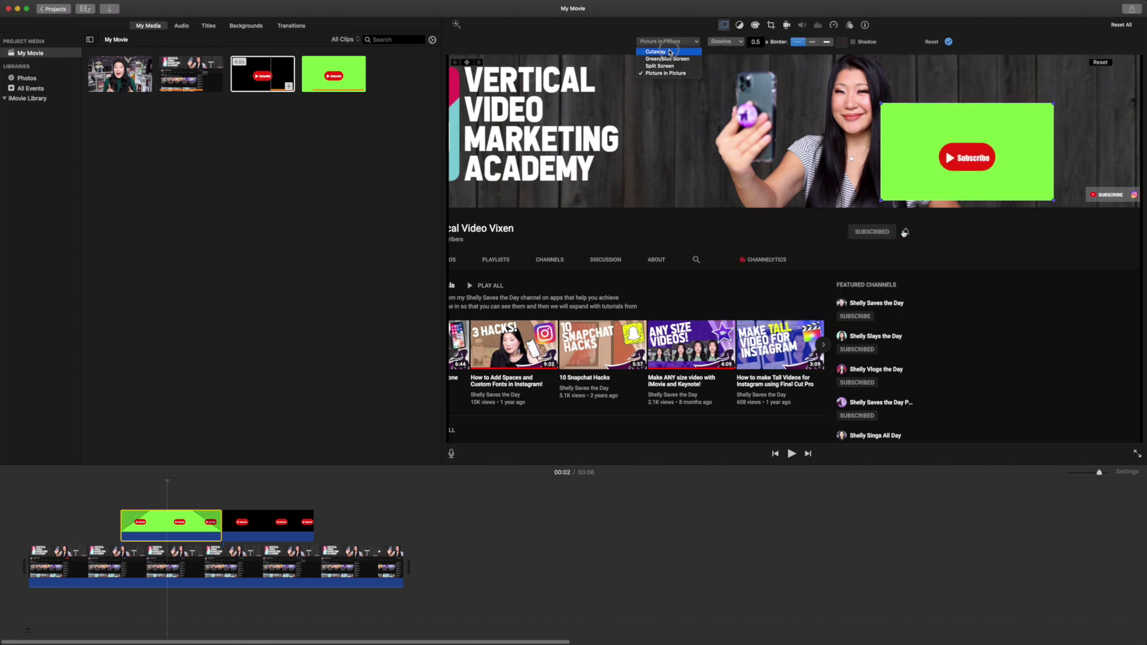
{"action": "left_click", "coordinate": [668, 52]}
{"action": "left_click", "coordinate": [669, 42]}
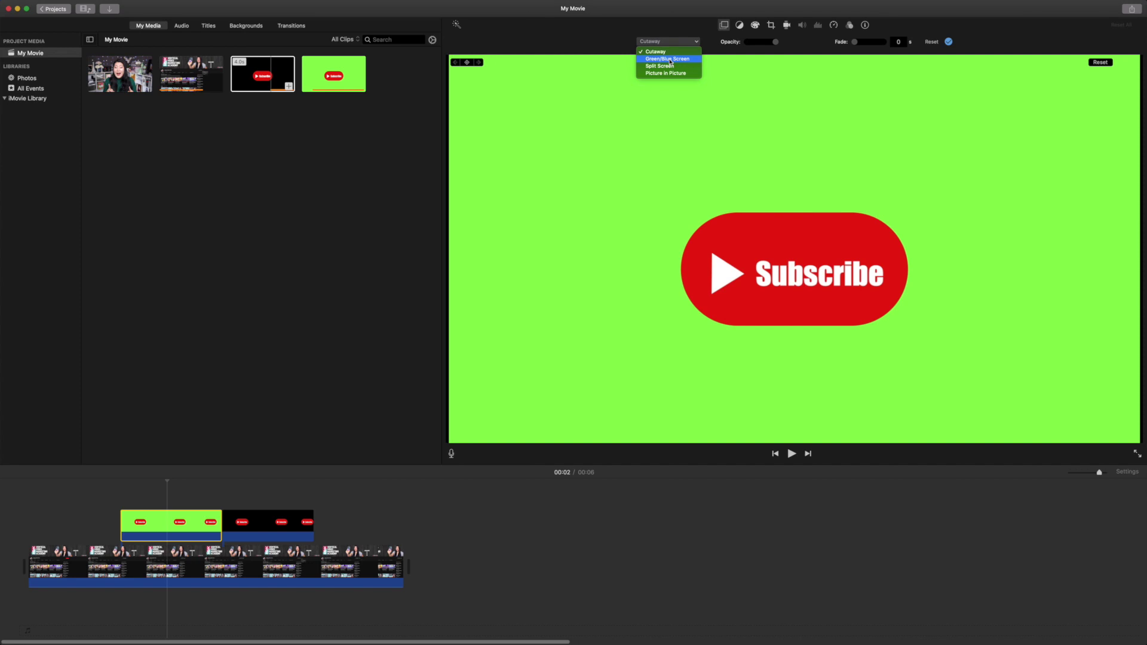
{"action": "left_click", "coordinate": [668, 66]}
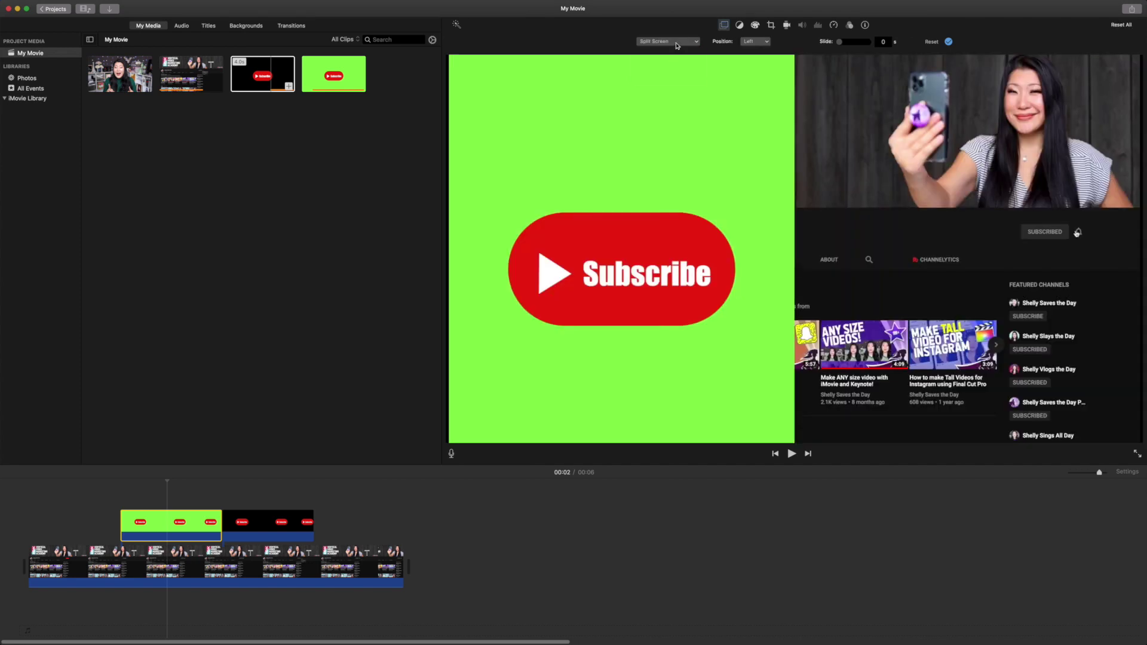
{"action": "left_click", "coordinate": [676, 43]}
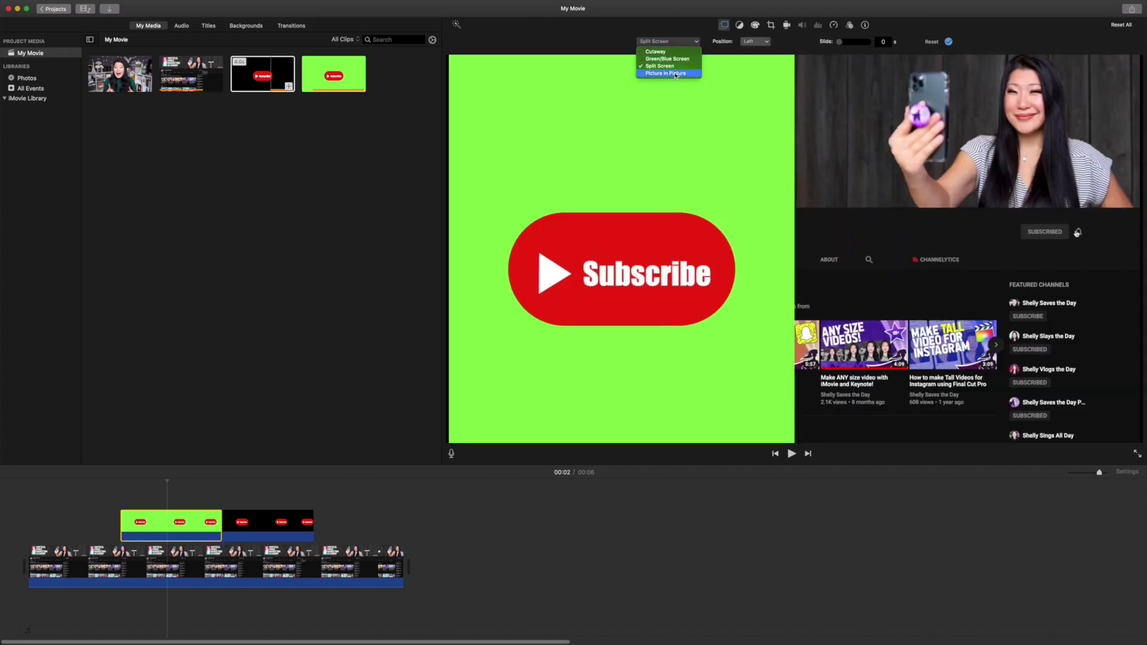
{"action": "left_click", "coordinate": [667, 59]}
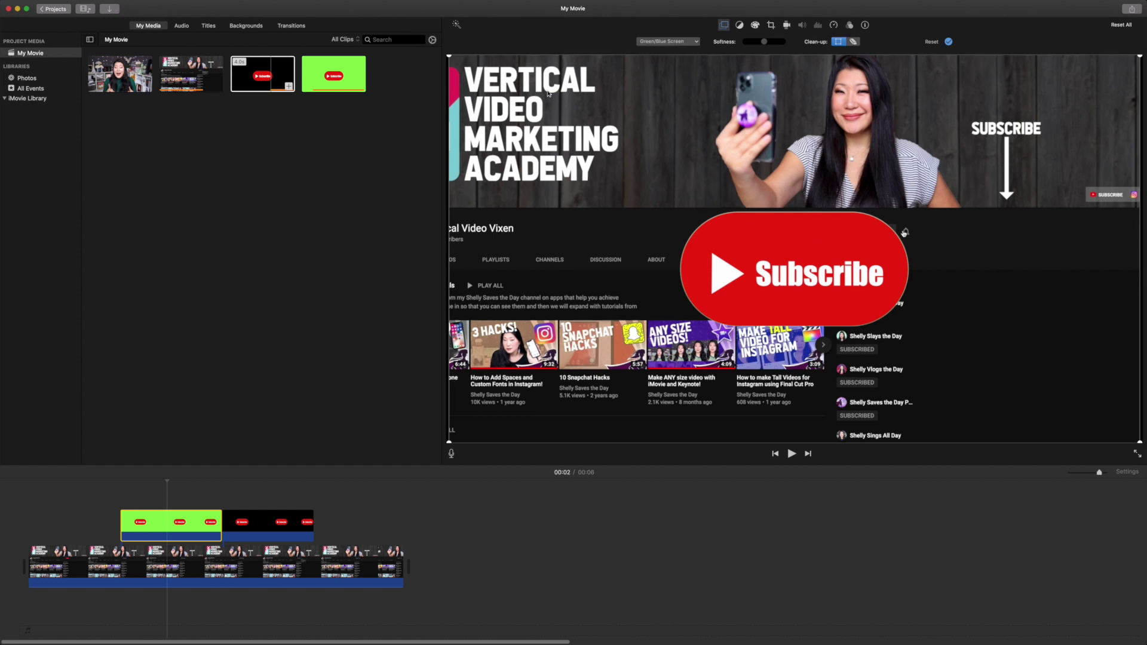
Step: Set the black Subscribe clip to Green/Blue Screen after briefly trying Picture in Picture
{"action": "left_click", "coordinate": [271, 522]}
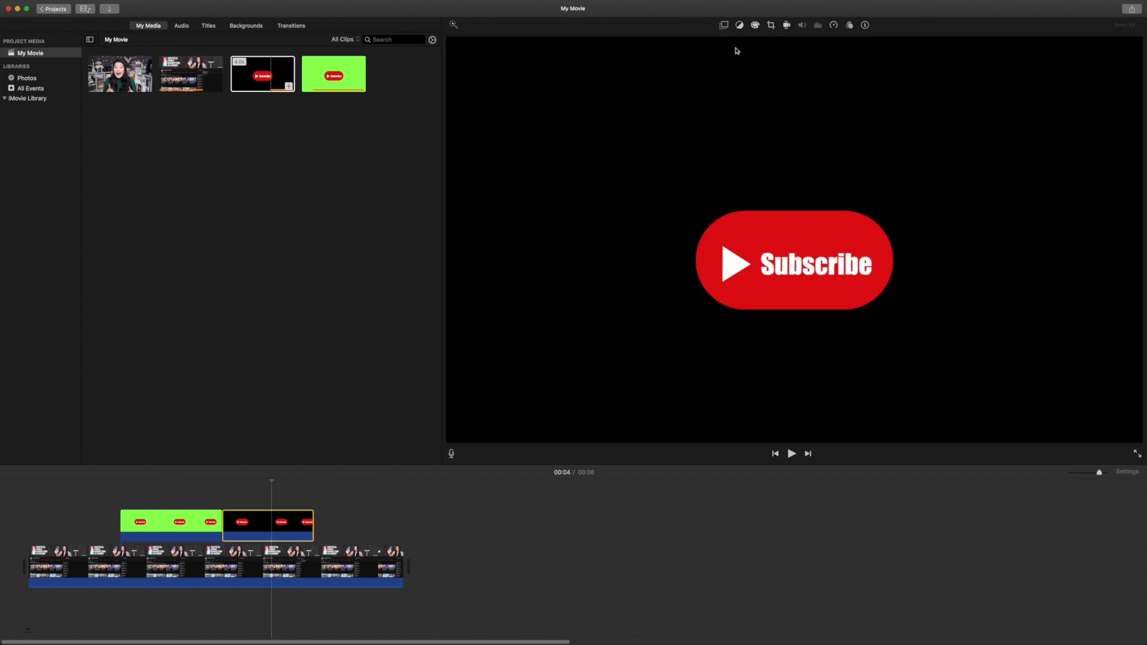
{"action": "left_click", "coordinate": [725, 25]}
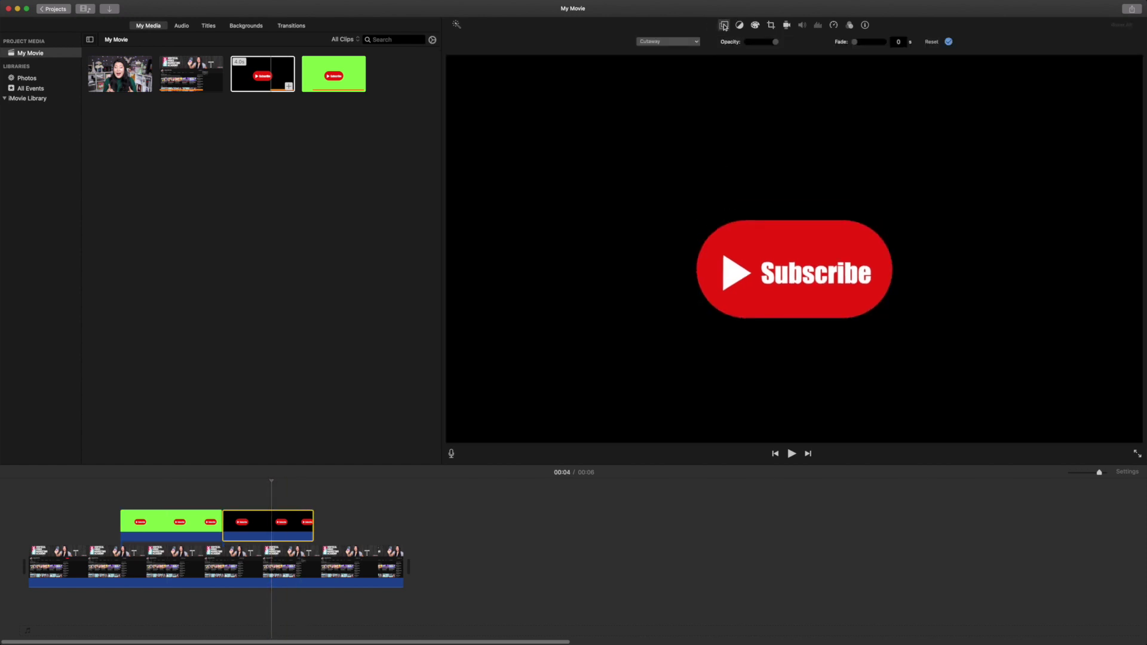
{"action": "left_click", "coordinate": [695, 43]}
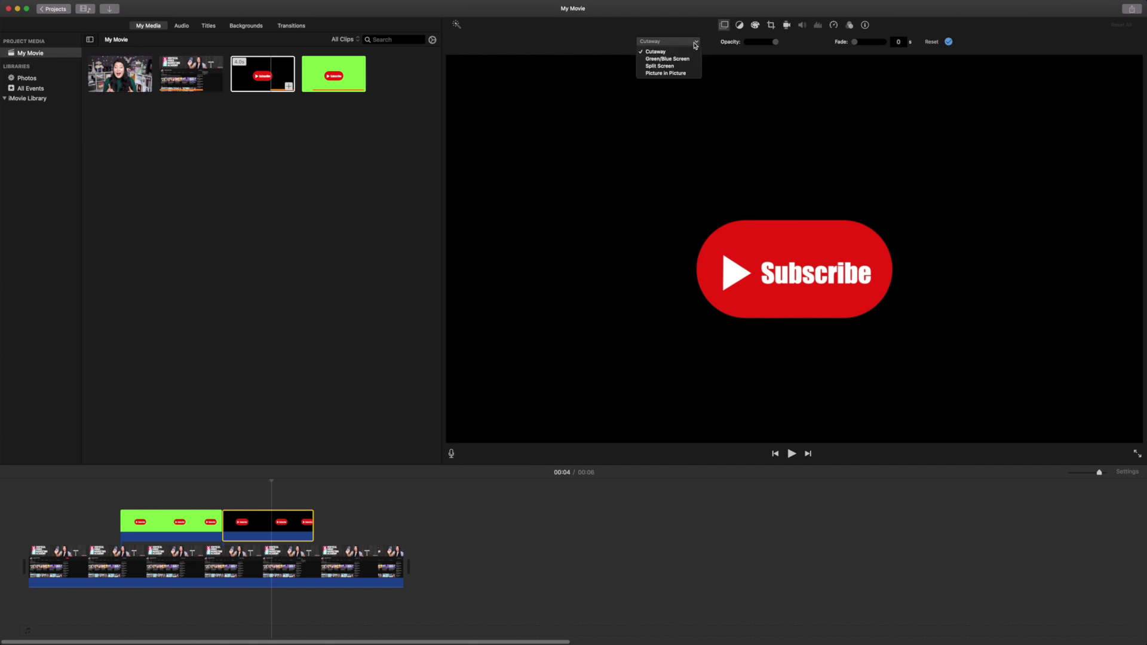
{"action": "left_click", "coordinate": [687, 74]}
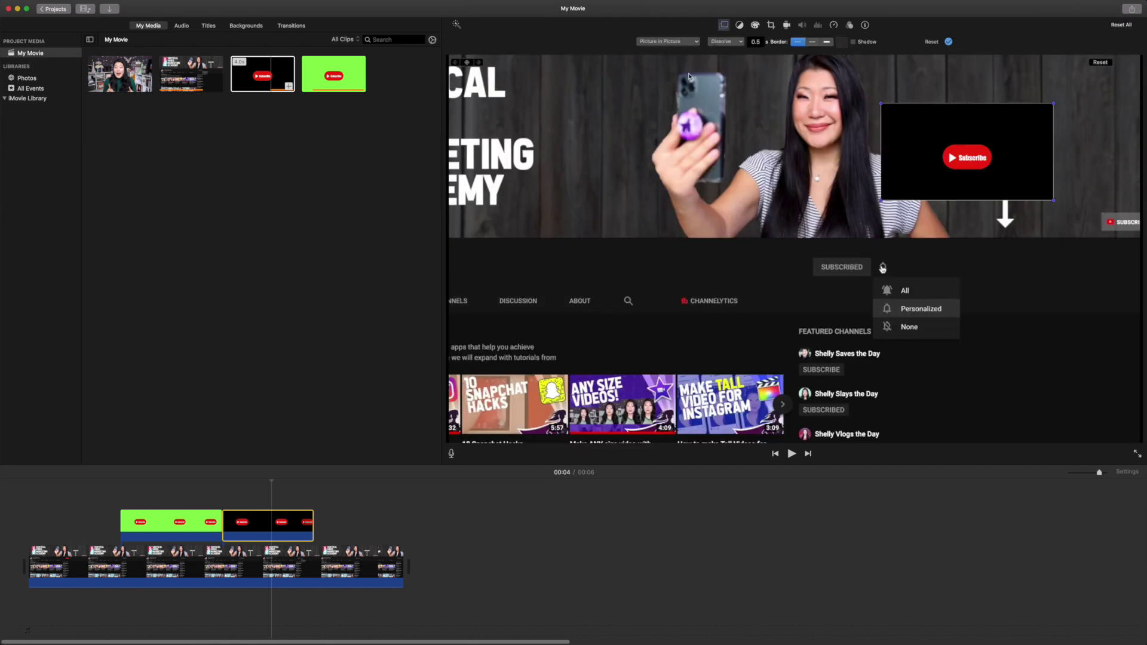
{"action": "left_click", "coordinate": [687, 42]}
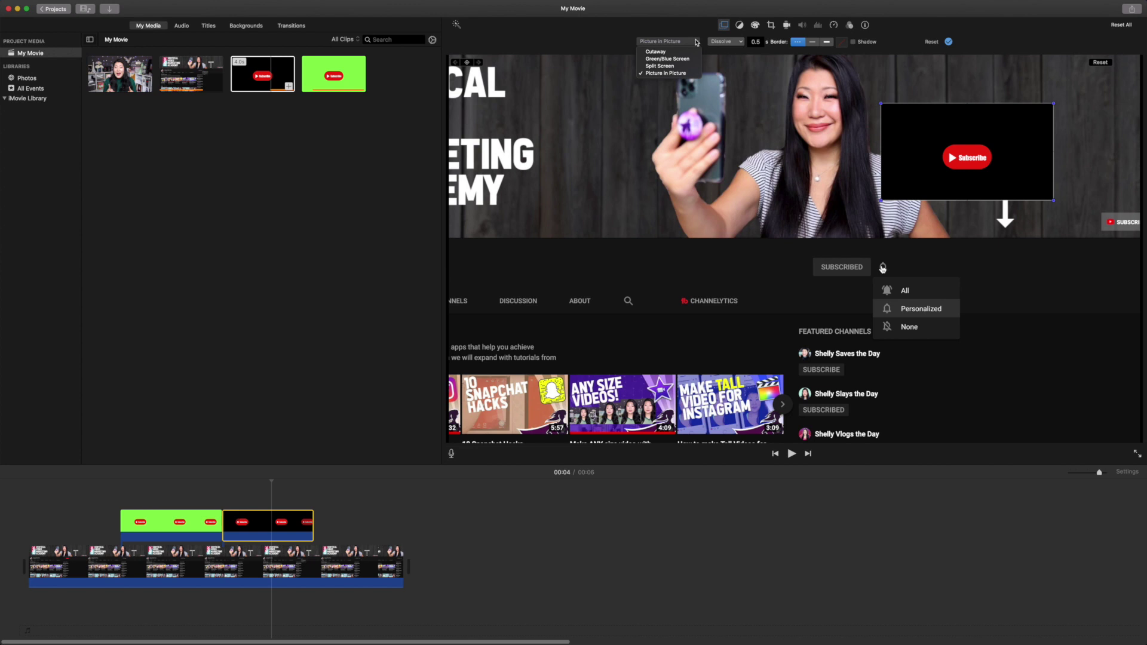
{"action": "left_click", "coordinate": [688, 60]}
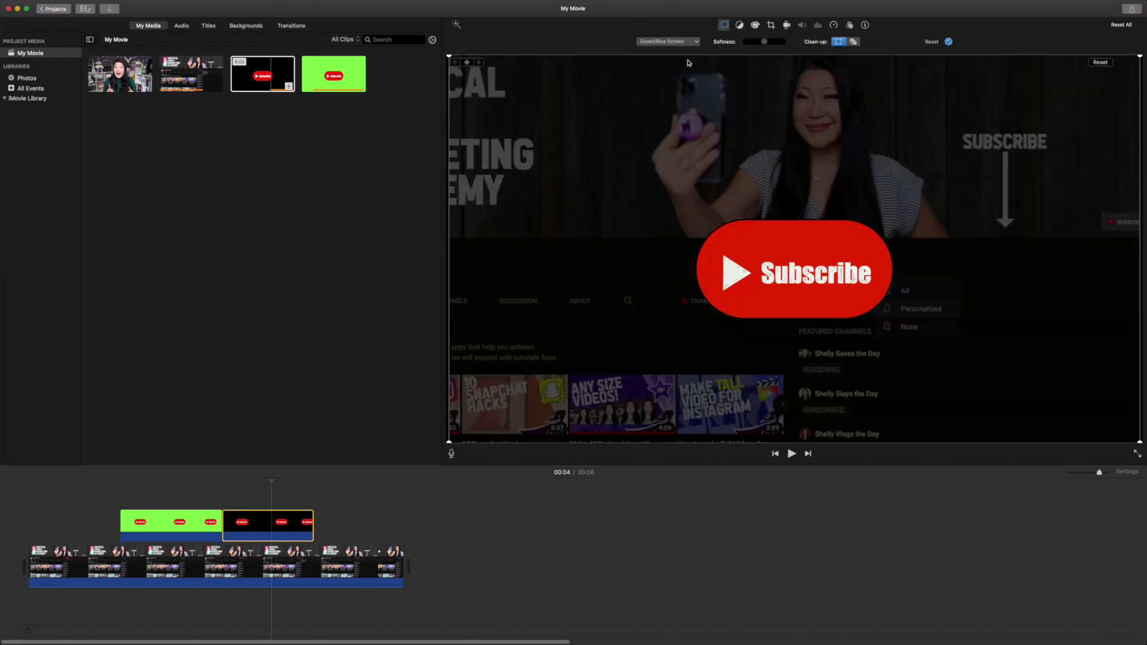
Step: Preview the black clip overlay, then return to Keynote's Subscribe slide
{"action": "key", "text": "space"}
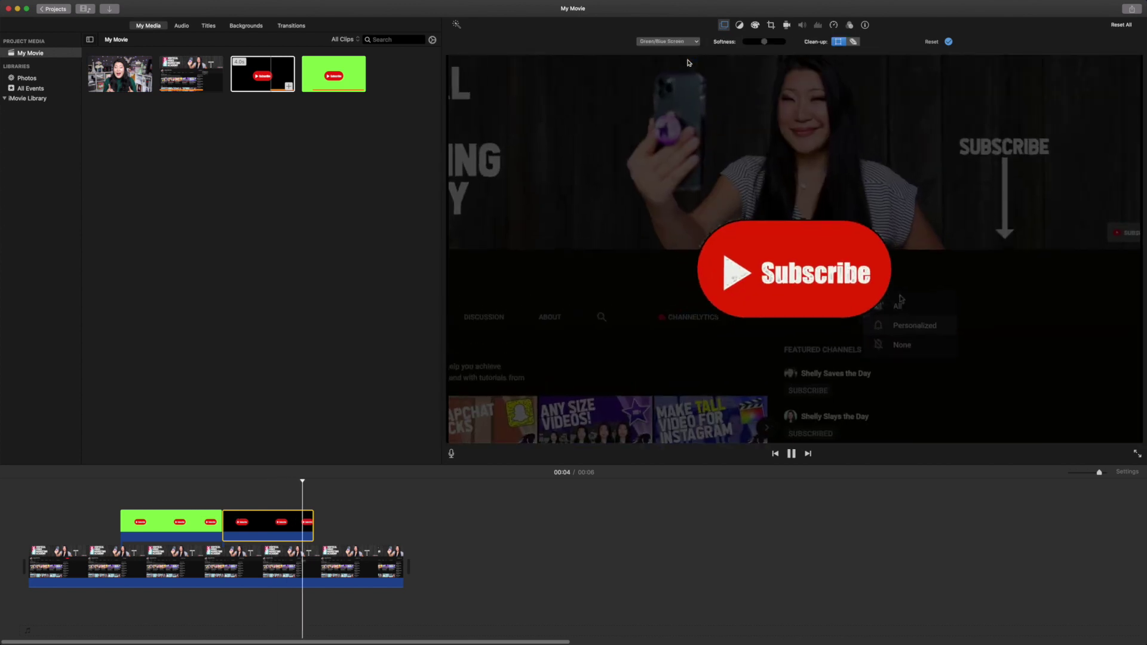
{"action": "key", "text": "space"}
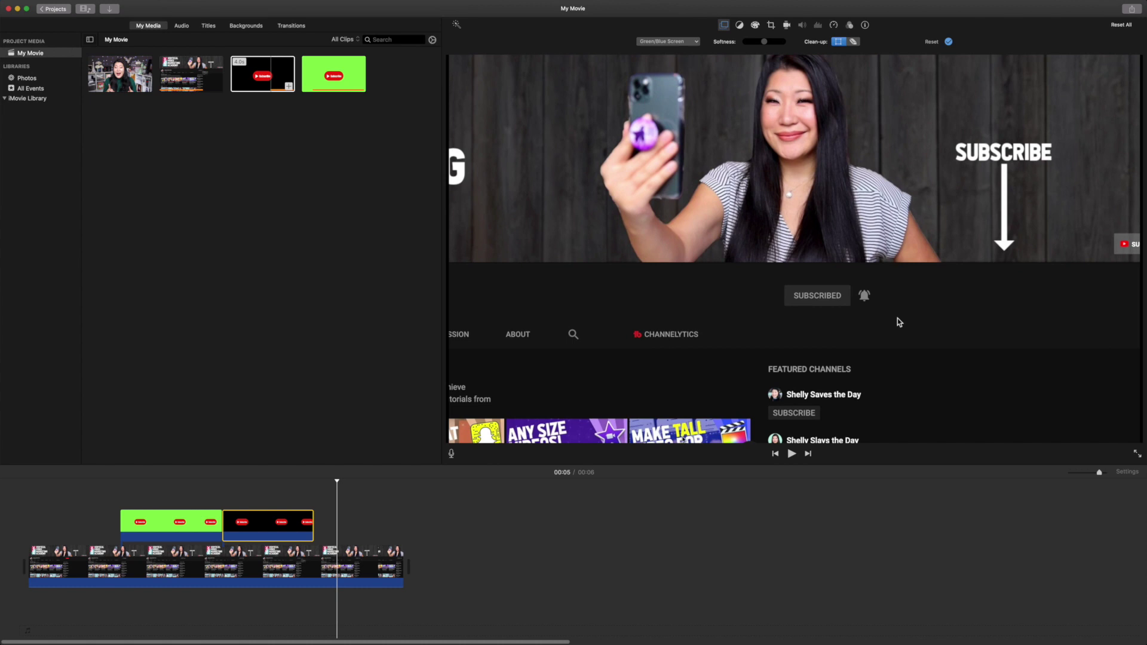
{"action": "left_click", "coordinate": [1136, 331]}
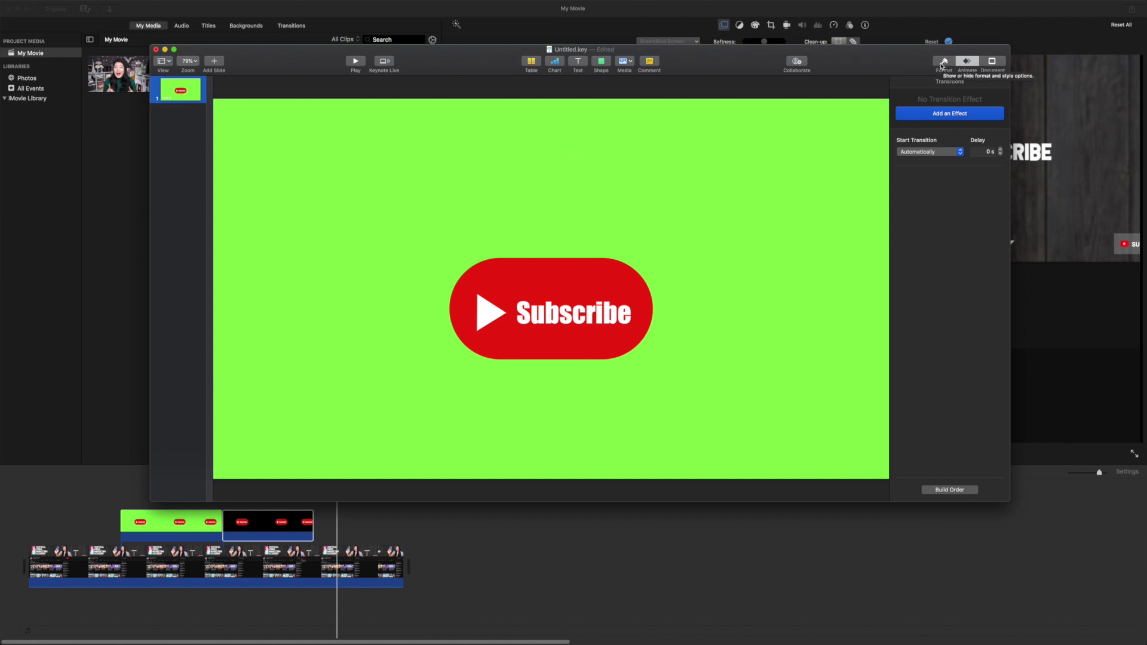
Step: Change the Subscribe slide background fill from green to No Fill, leaving black behind the button
{"action": "left_click", "coordinate": [941, 63]}
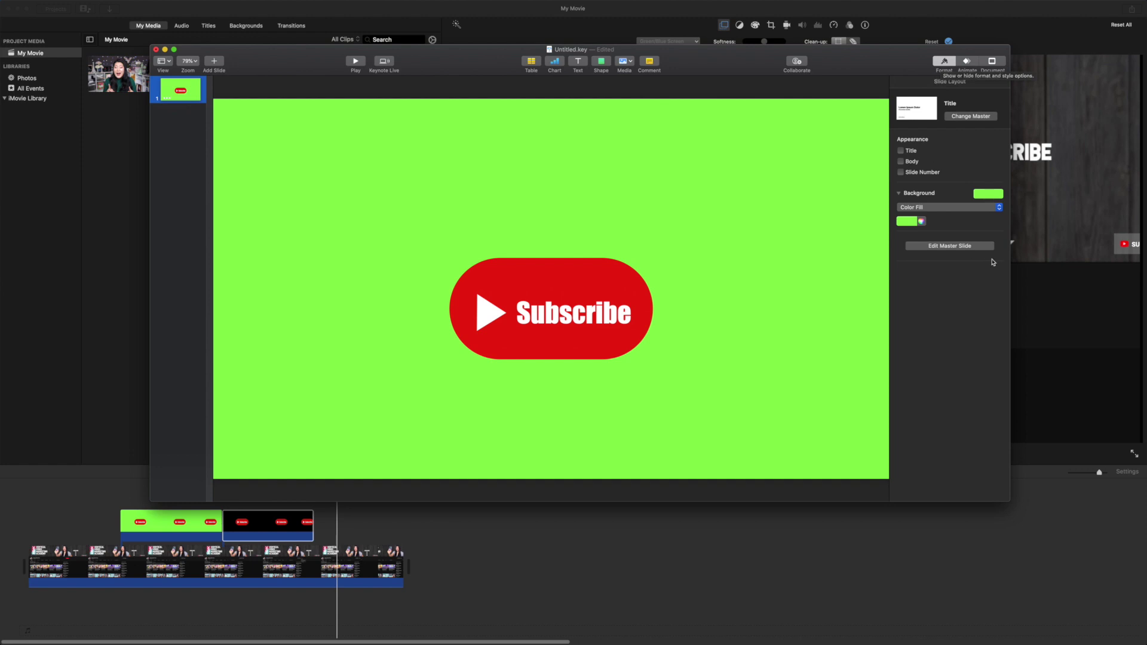
{"action": "left_click", "coordinate": [999, 195]}
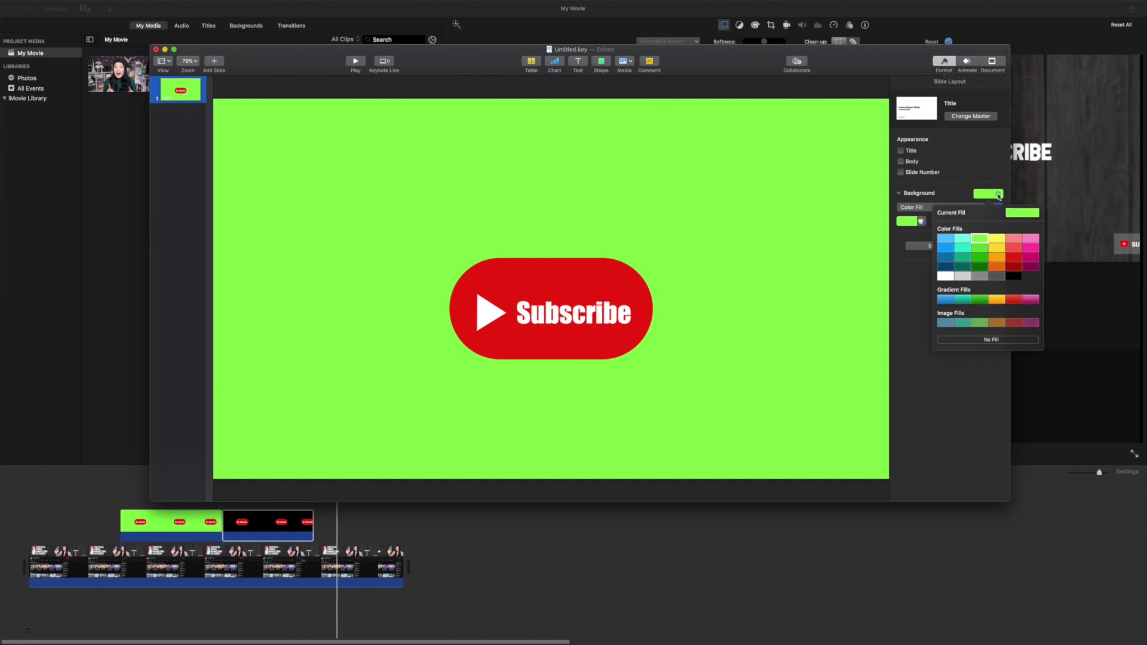
{"action": "left_click", "coordinate": [984, 340]}
{"action": "left_click", "coordinate": [919, 208]}
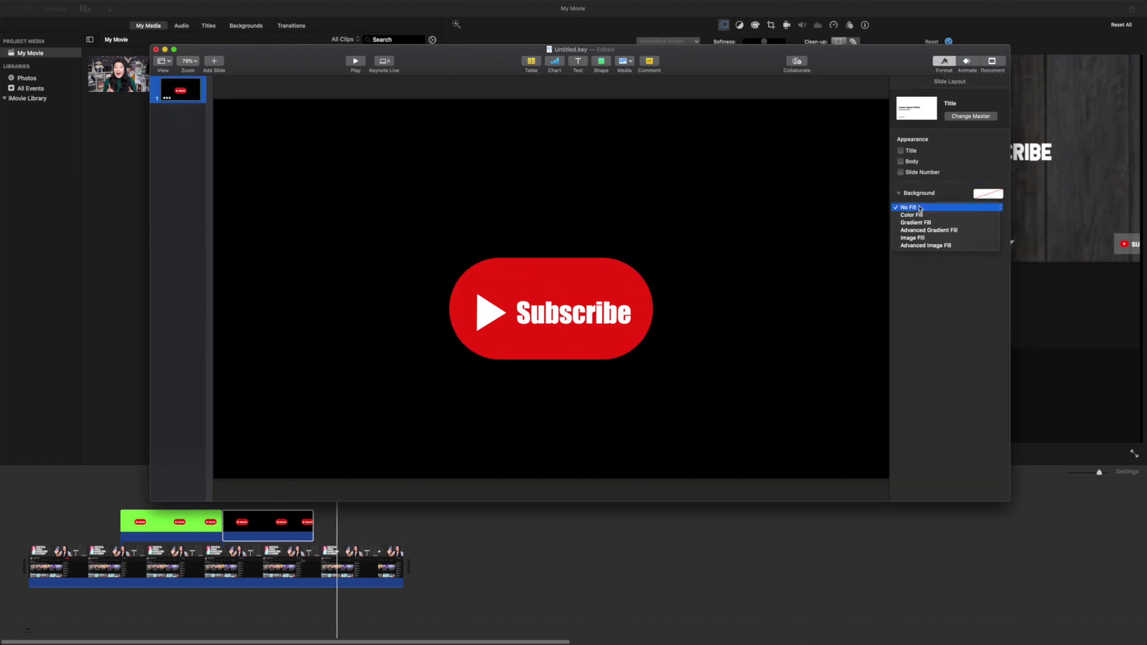
{"action": "left_click", "coordinate": [918, 210]}
{"action": "left_click", "coordinate": [950, 295]}
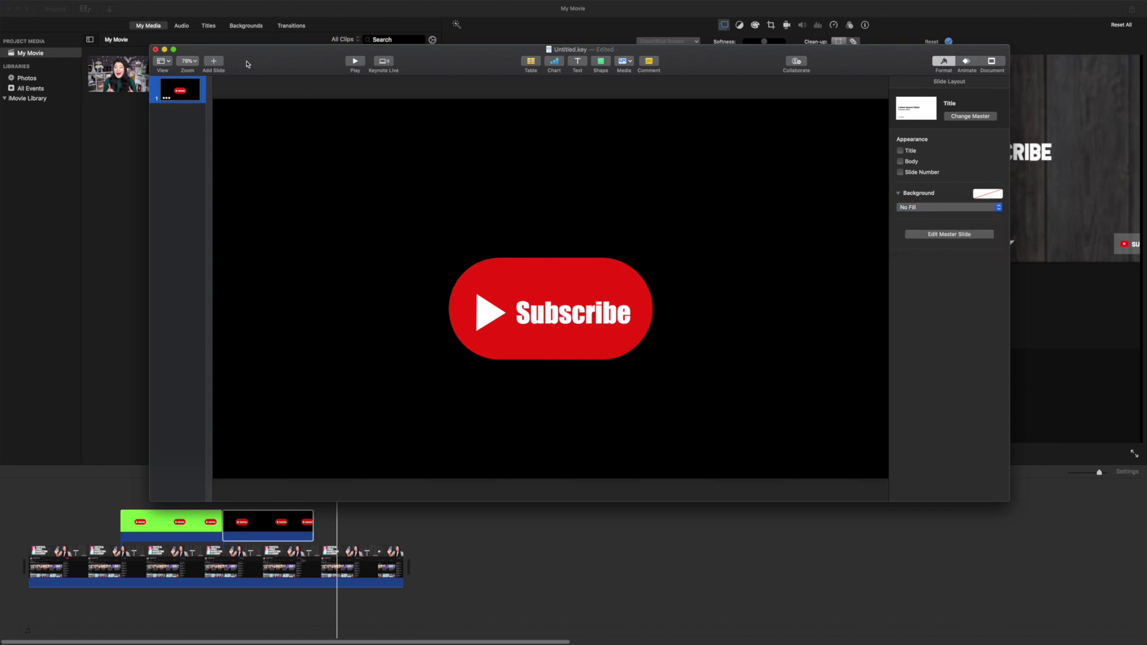
{"action": "left_click", "coordinate": [62, 6]}
{"action": "mouse_move", "coordinate": [93, 98]}
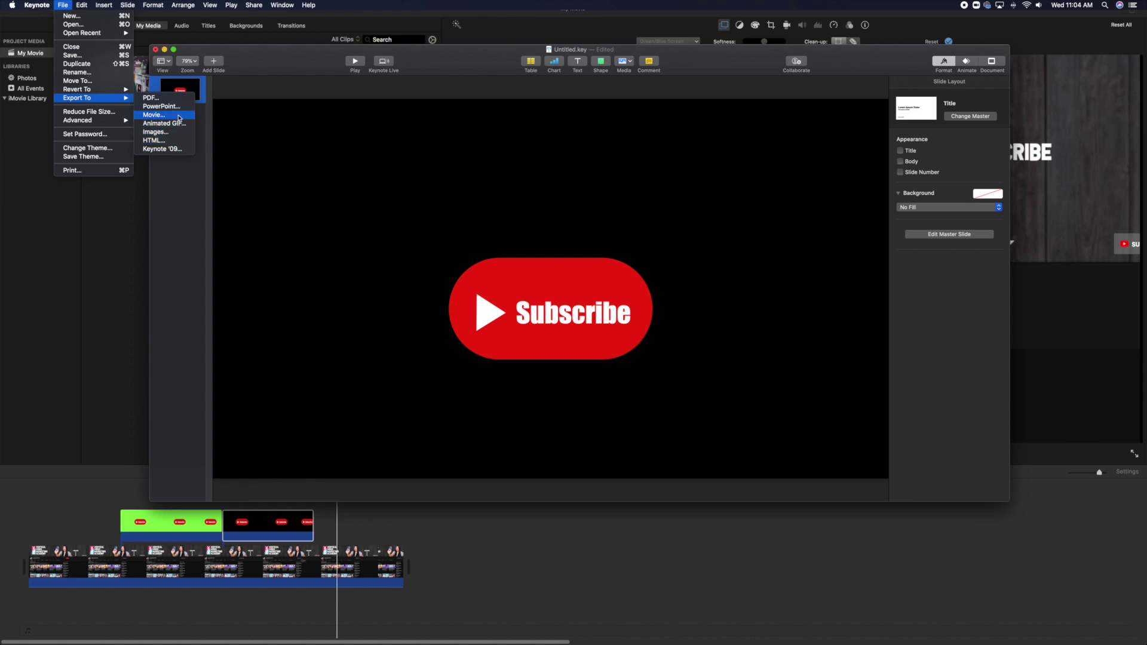
Step: Export the slide as a custom 1920 x 1080 Apple ProRes 4444 movie with transparent background
{"action": "left_click", "coordinate": [179, 115]}
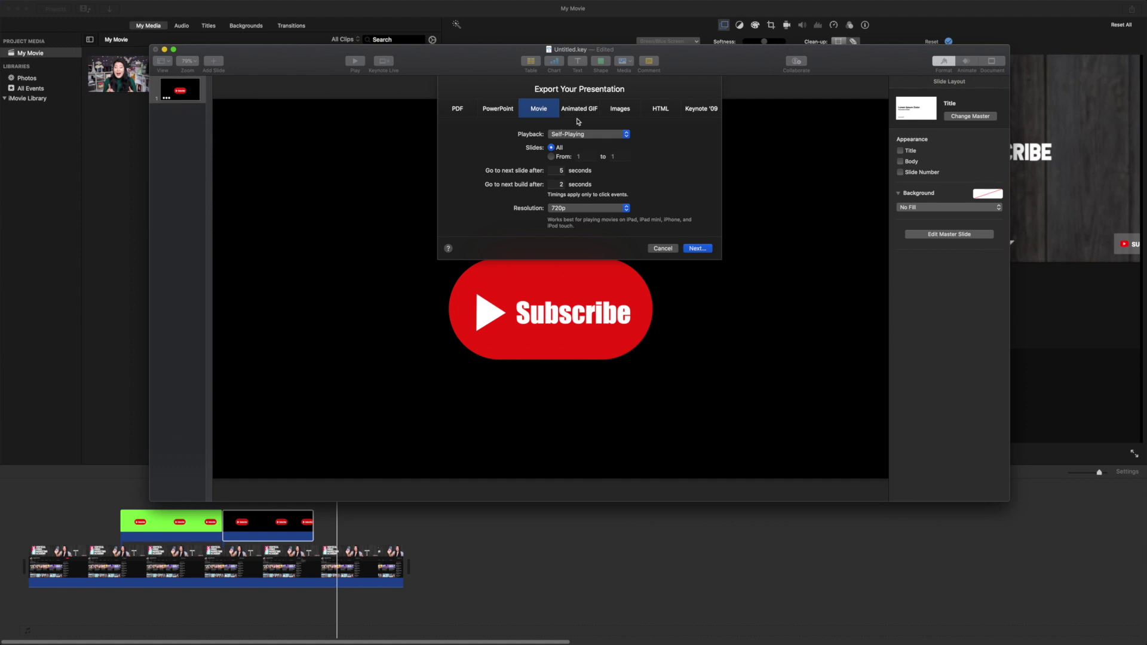
{"action": "left_click", "coordinate": [601, 209]}
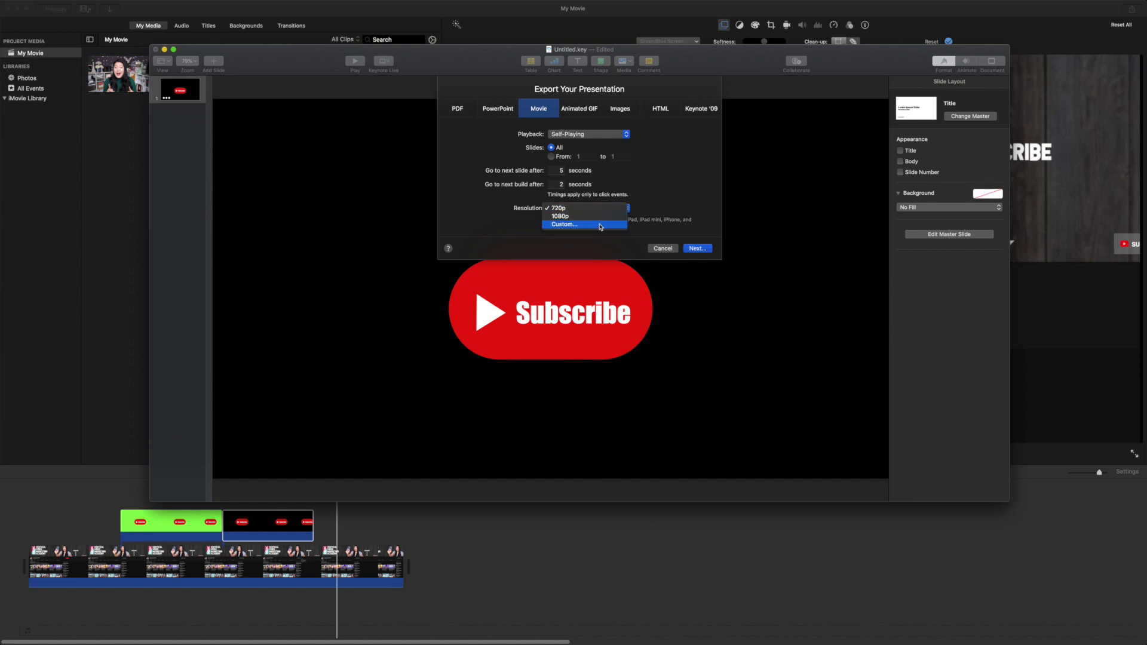
{"action": "left_click", "coordinate": [601, 226]}
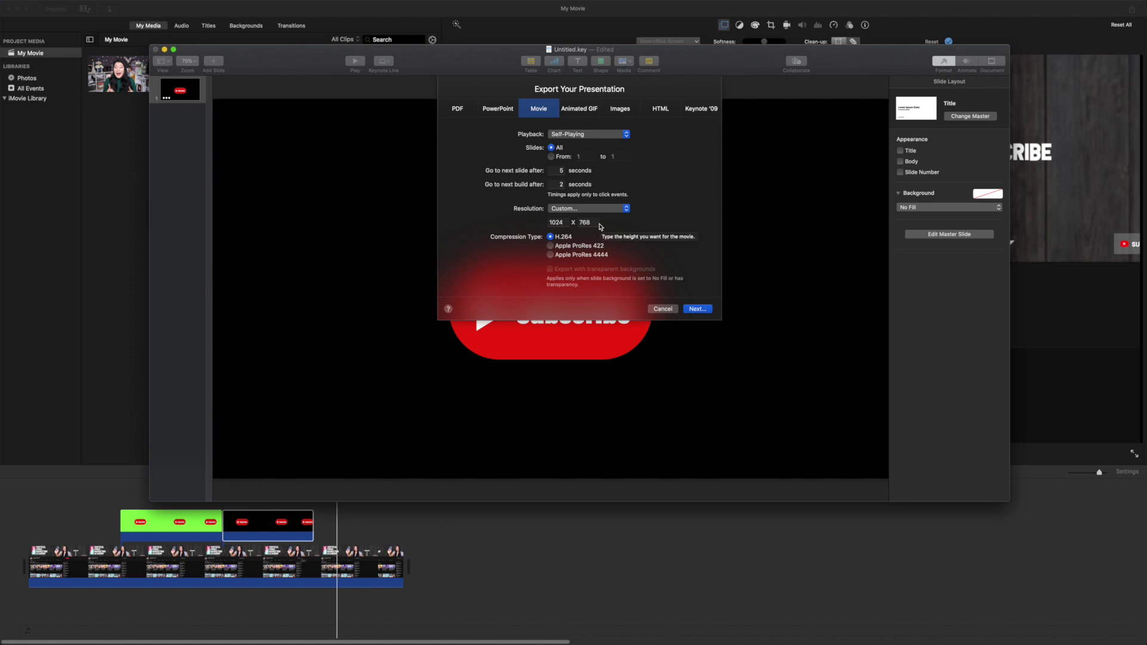
{"action": "left_click", "coordinate": [556, 223]}
{"action": "type", "text": "19"}
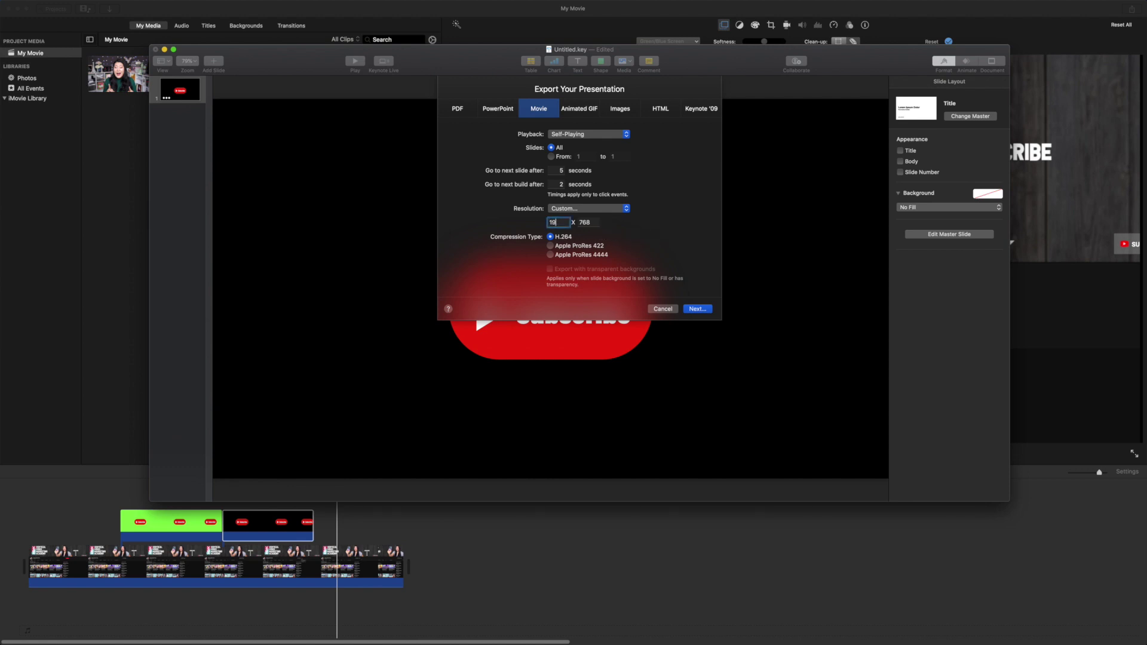
{"action": "type", "text": "20"}
{"action": "key", "text": "Tab"}
{"action": "left_click", "coordinate": [550, 255]}
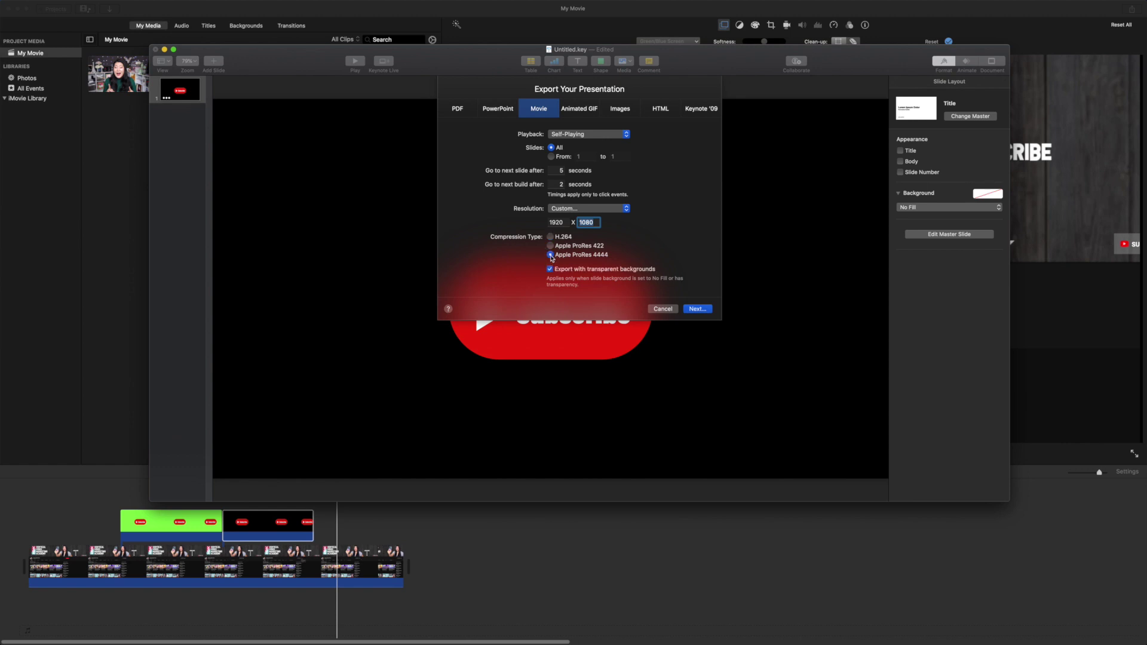
{"action": "left_click", "coordinate": [697, 309]}
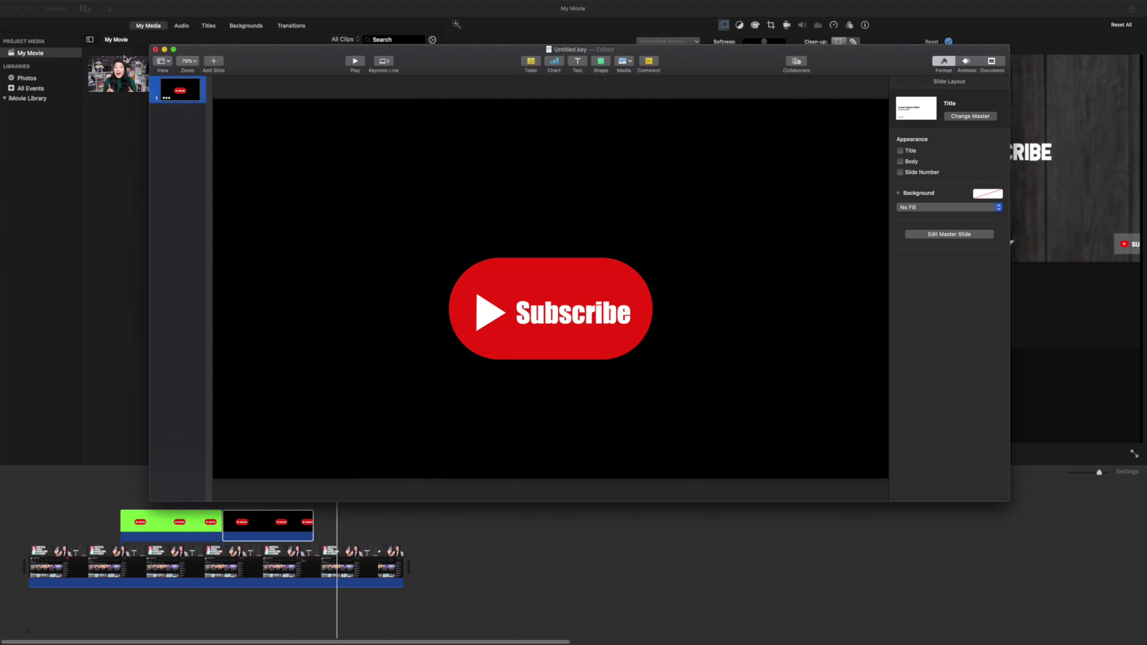
Step: Import the exported Subscribe movie into iMovie, trim it, and place it right after the black clip
{"action": "left_click", "coordinate": [165, 50]}
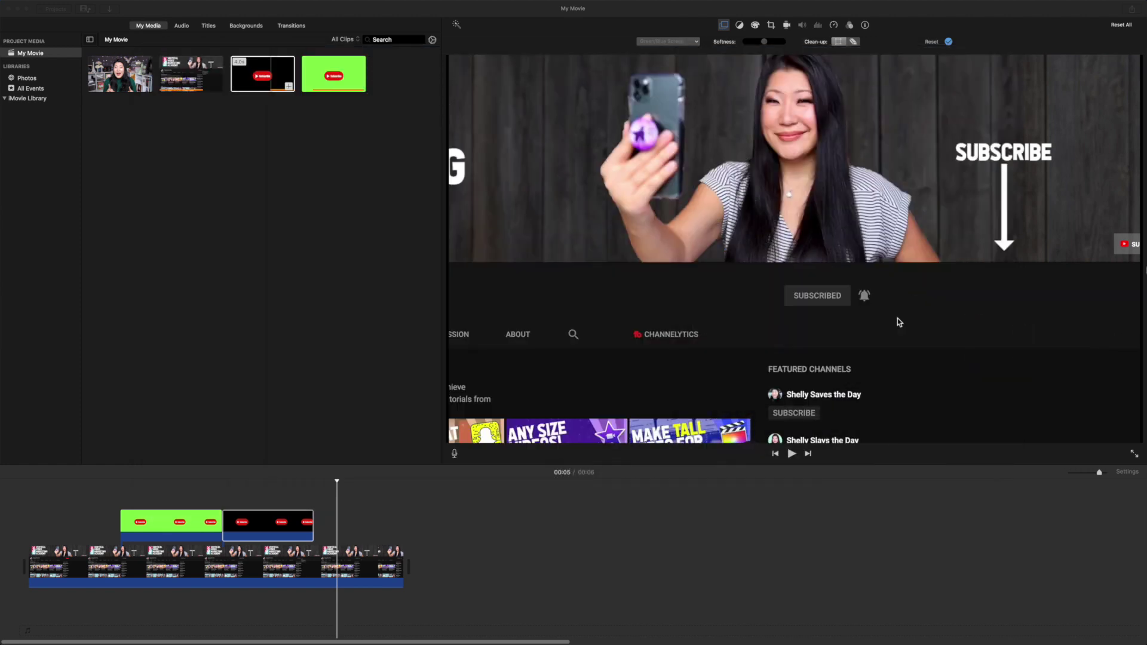
{"action": "left_click", "coordinate": [513, 140]}
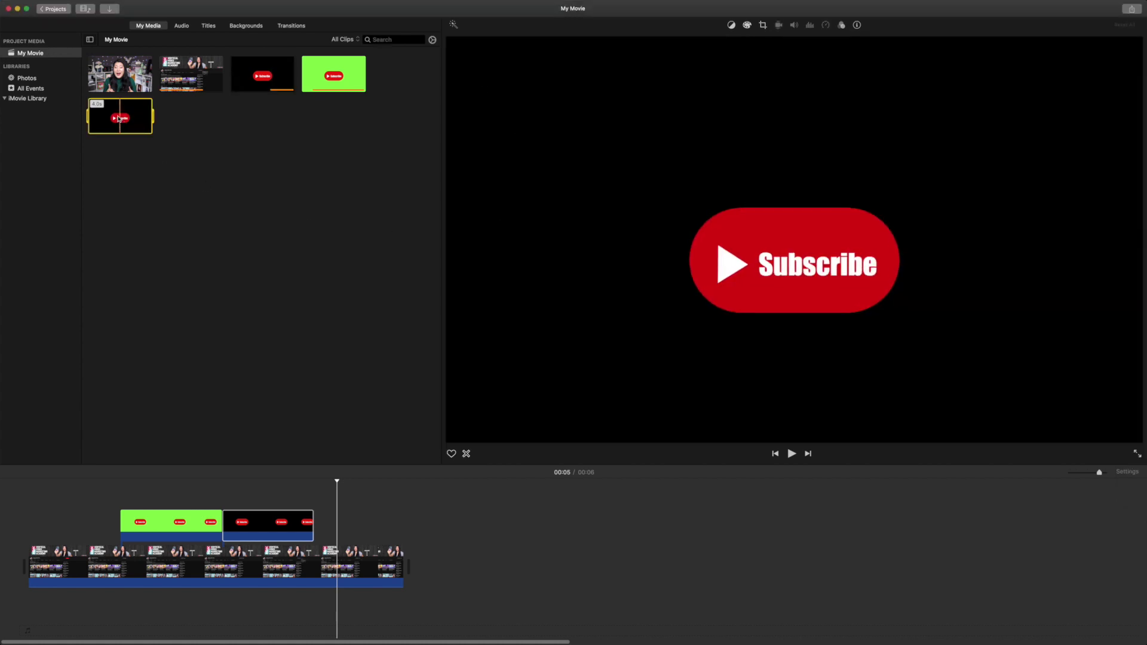
{"action": "left_click_drag", "start_coordinate": [119, 119], "coordinate": [313, 527]}
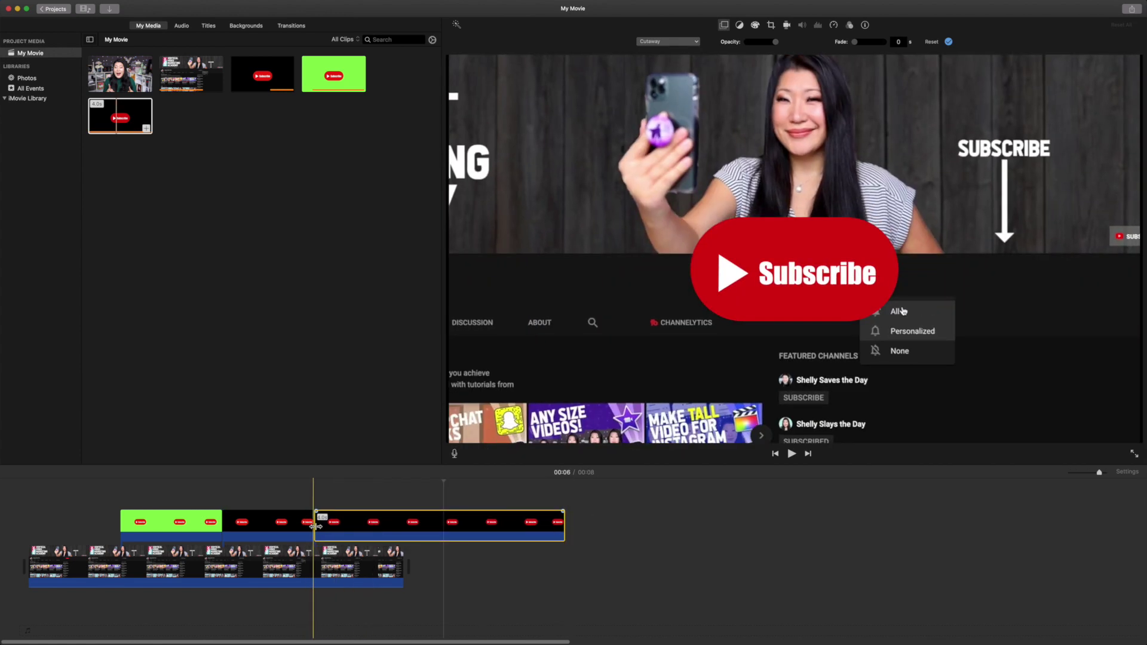
{"action": "left_click_drag", "start_coordinate": [321, 525], "coordinate": [390, 526]}
{"action": "left_click_drag", "start_coordinate": [473, 526], "coordinate": [408, 529]}
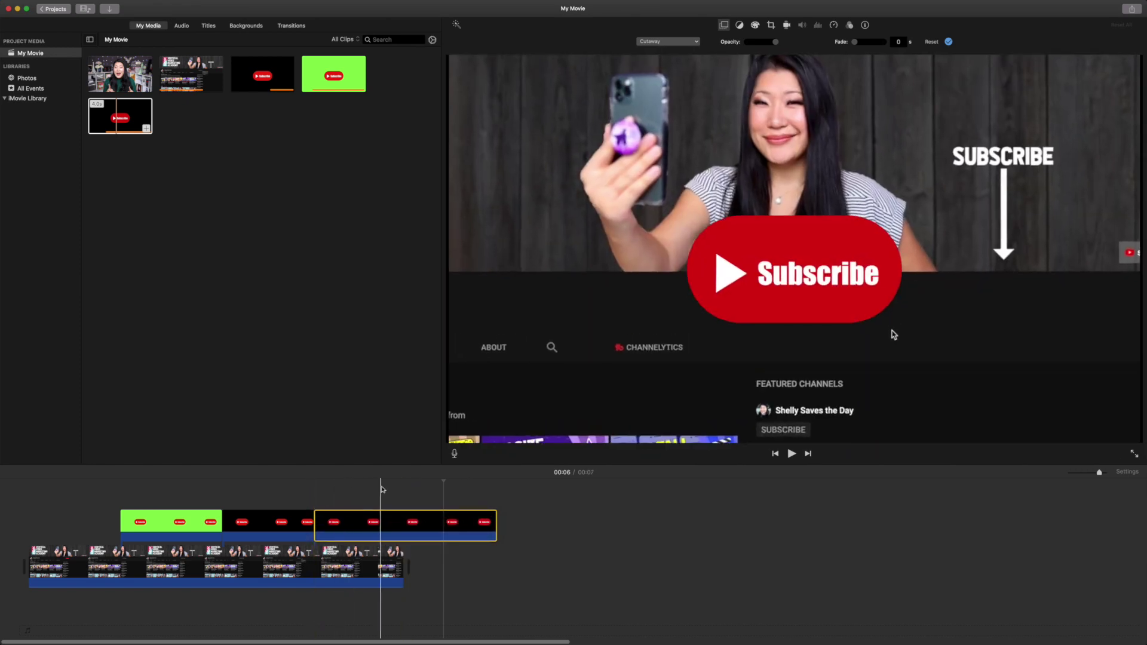
Step: Switch the transparent Subscribe clip's overlay to Picture in Picture, after briefly trying Green/Blue Screen
{"action": "left_click", "coordinate": [357, 519]}
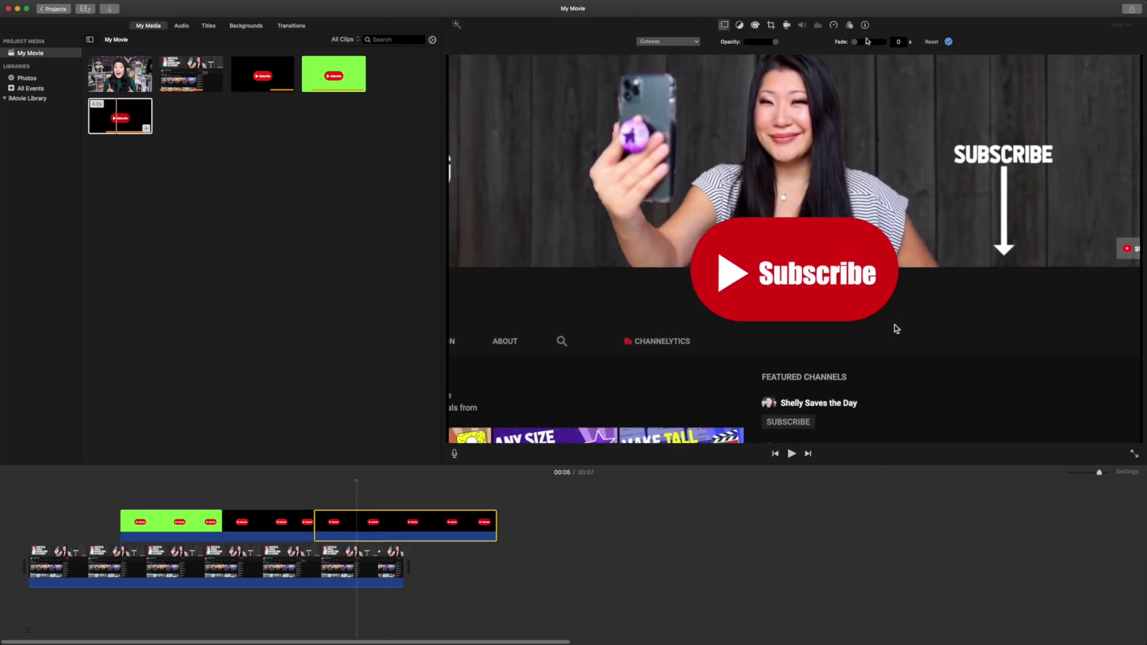
{"action": "left_click", "coordinate": [694, 42]}
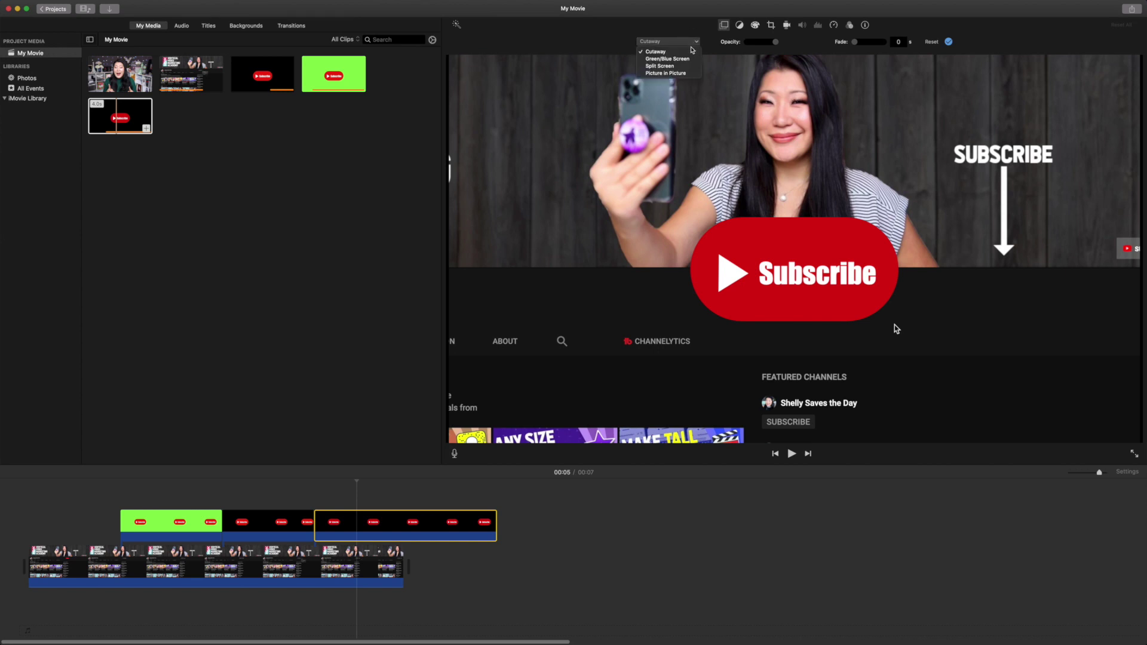
{"action": "left_click", "coordinate": [687, 59]}
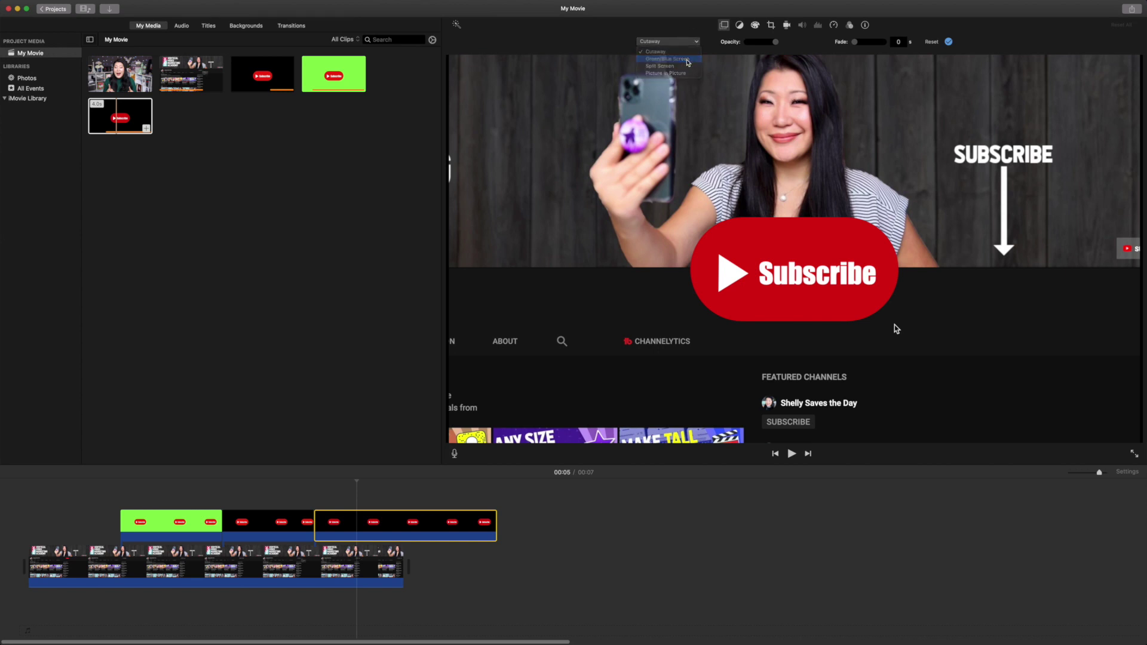
{"action": "left_click", "coordinate": [696, 42]}
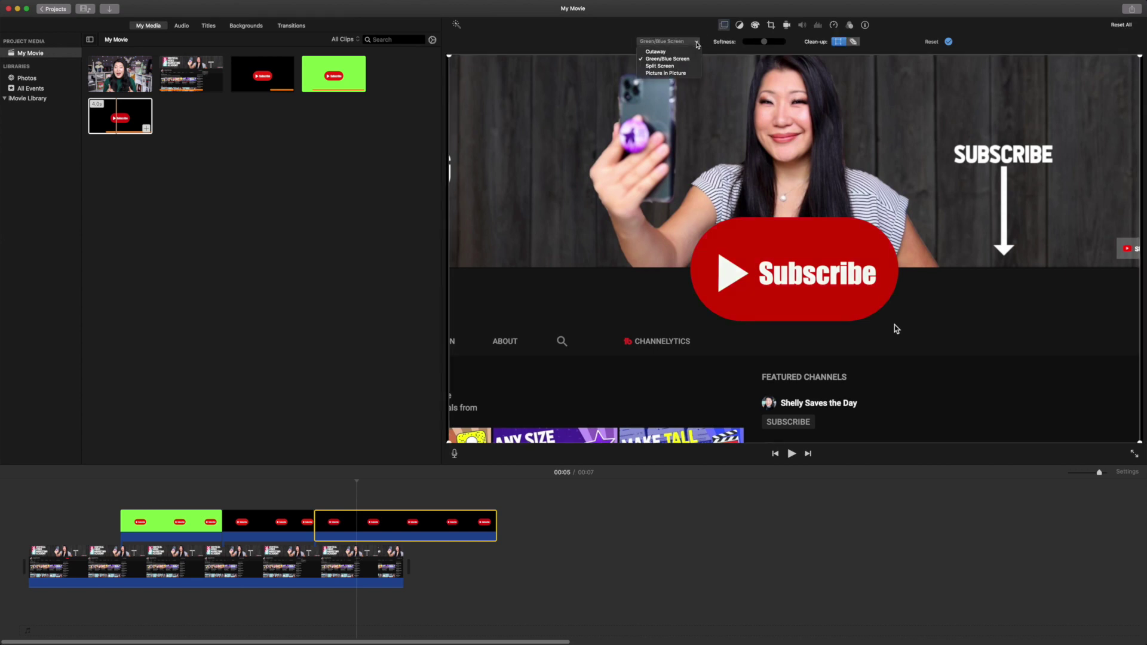
{"action": "left_click", "coordinate": [676, 76]}
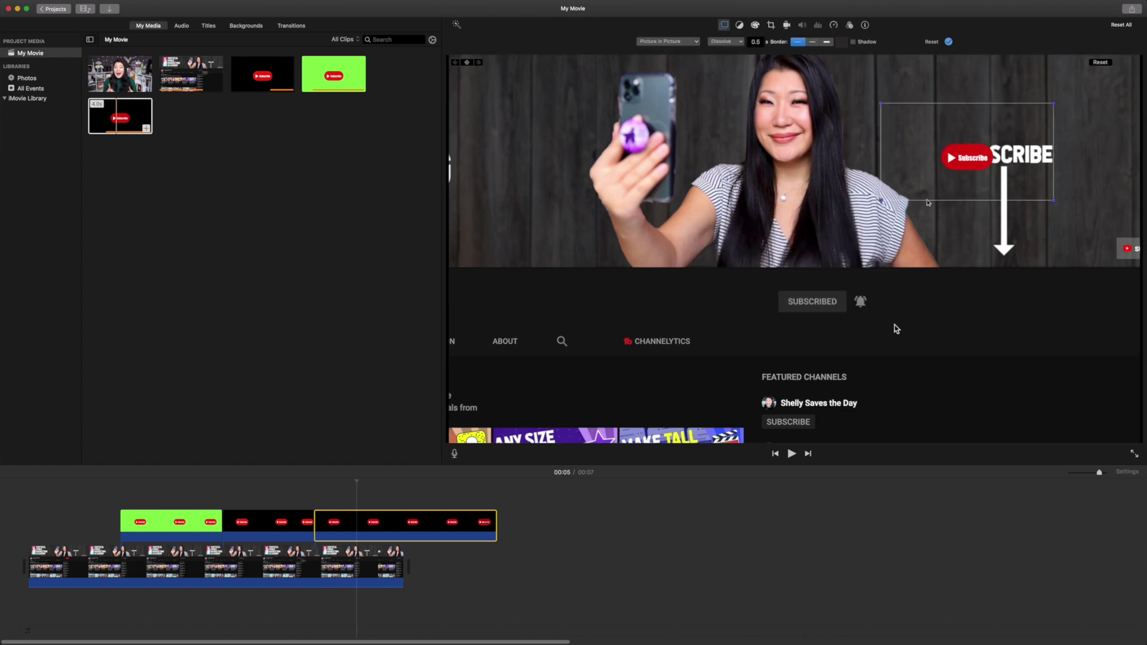
Step: Enlarge the Subscribe inset and position it in the lower right beside SUBSCRIBED
{"action": "left_click_drag", "start_coordinate": [968, 163], "coordinate": [598, 260]}
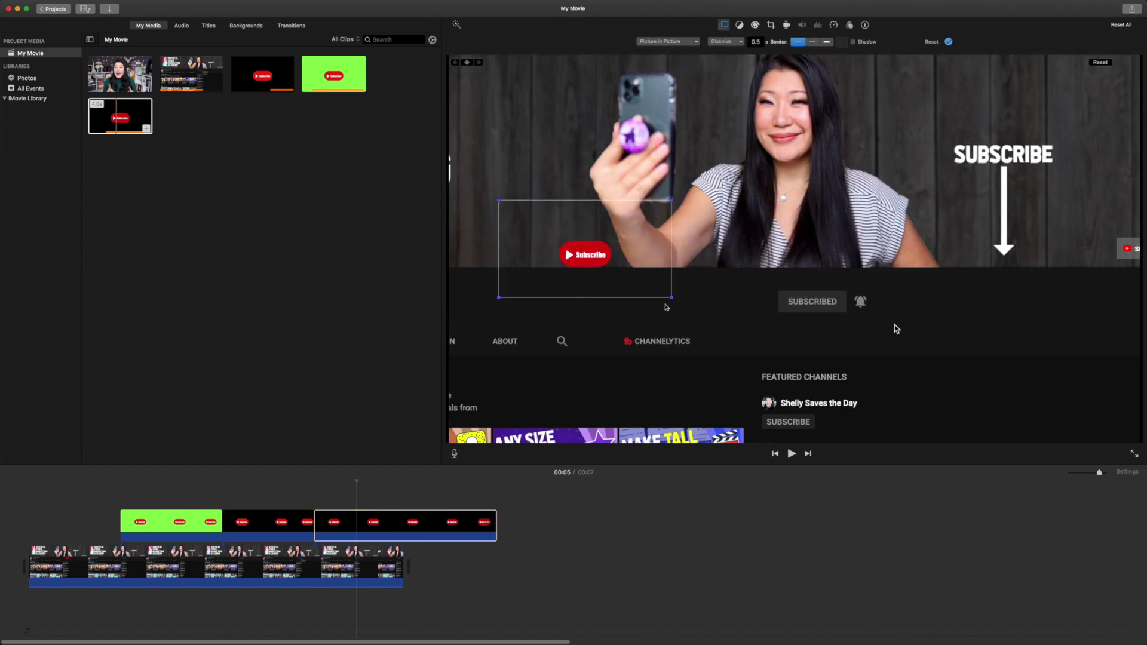
{"action": "left_click_drag", "start_coordinate": [672, 302], "coordinate": [969, 297]}
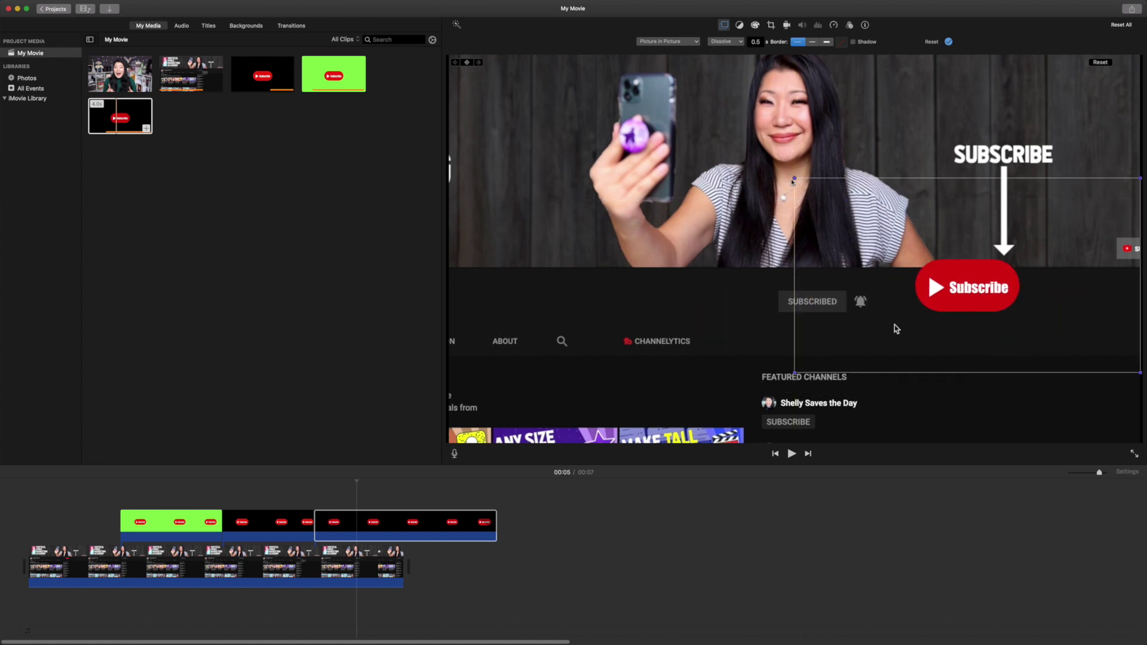
{"action": "left_click_drag", "start_coordinate": [792, 181], "coordinate": [750, 155]}
{"action": "left_click_drag", "start_coordinate": [987, 268], "coordinate": [1035, 339]}
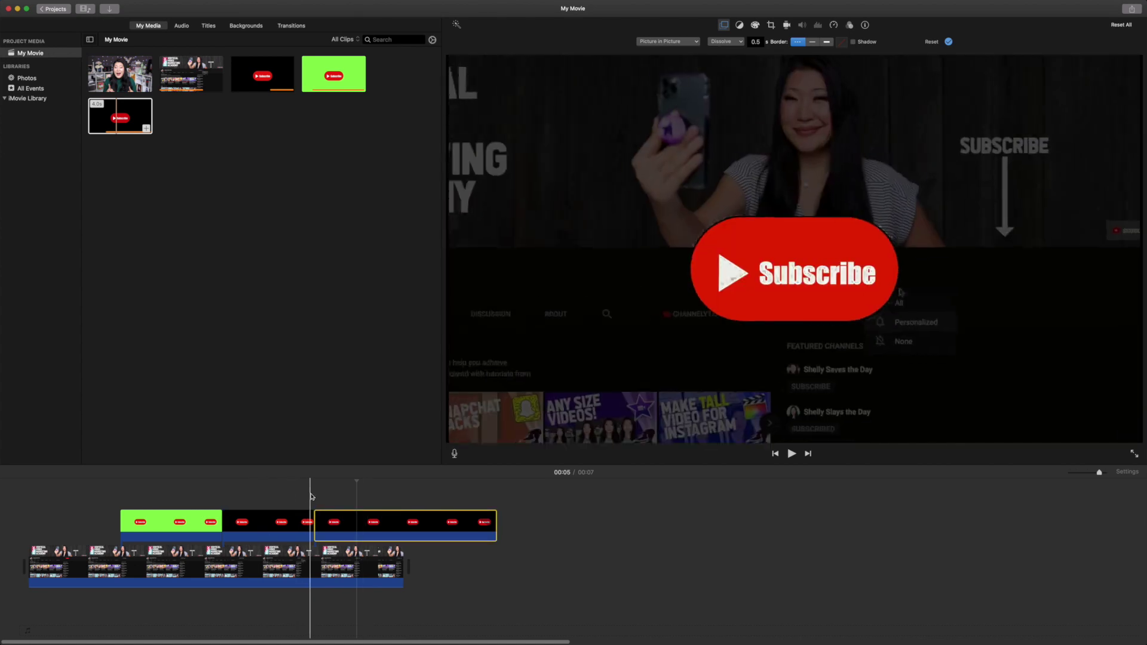
Step: Play the project, then undo to shift the overlay clips back to the movie's start
{"action": "left_click", "coordinate": [310, 495]}
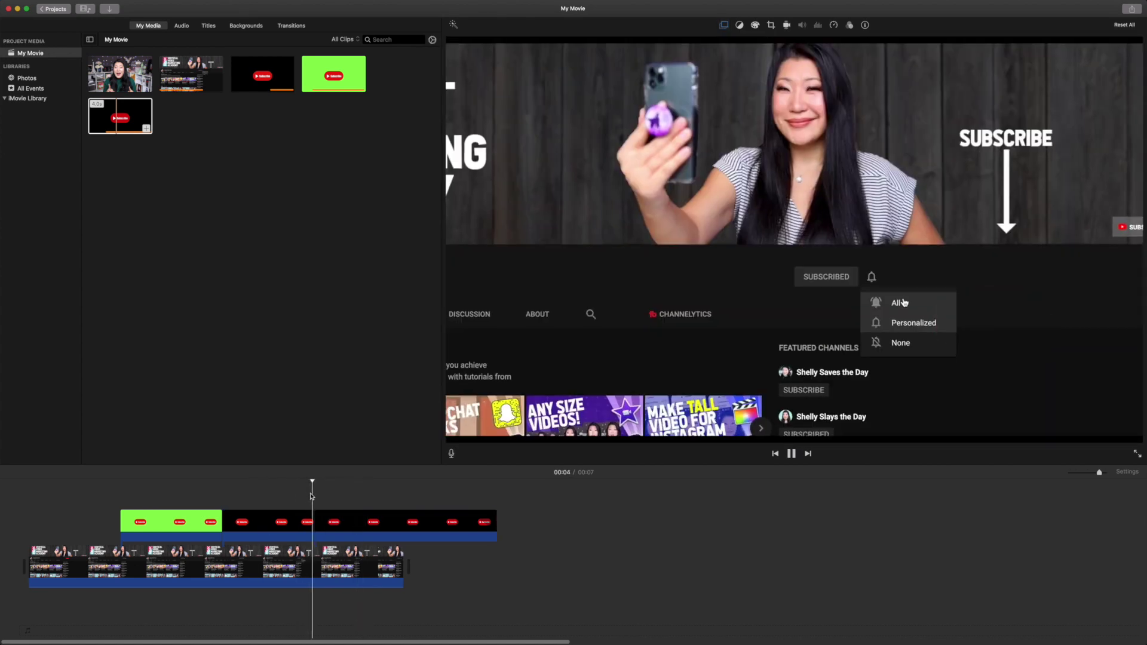
{"action": "key", "text": "space"}
{"action": "key", "text": "super+z"}
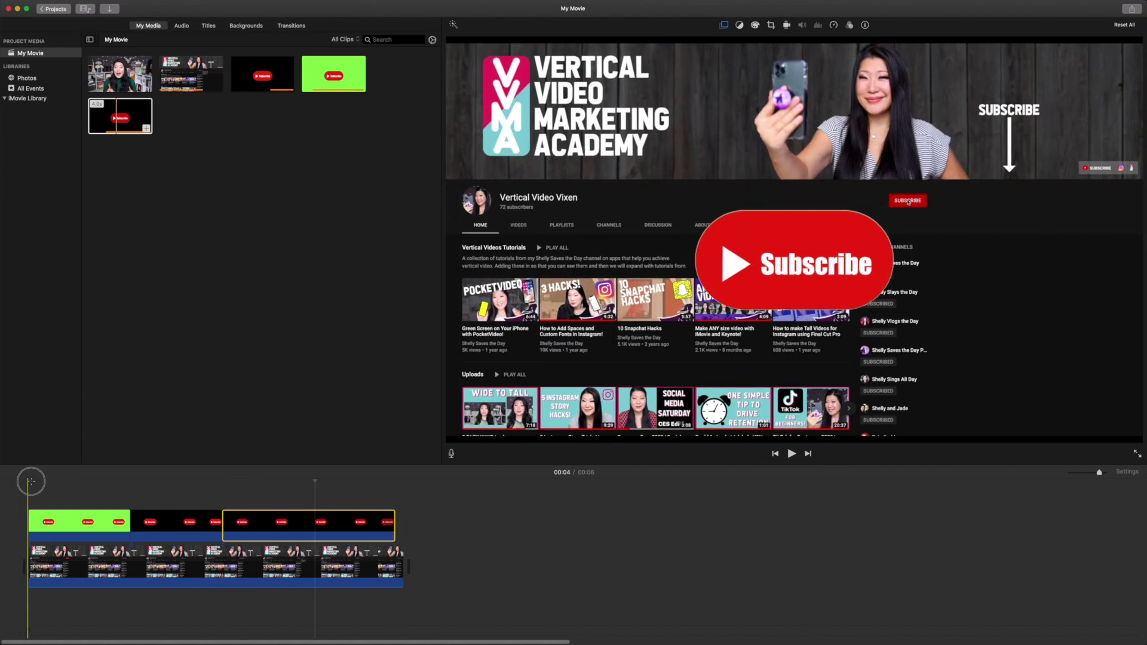
Step: Replay the movie from the beginning, then select the Subscribe overlay clip
{"action": "left_click", "coordinate": [27, 485]}
{"action": "key", "text": "space"}
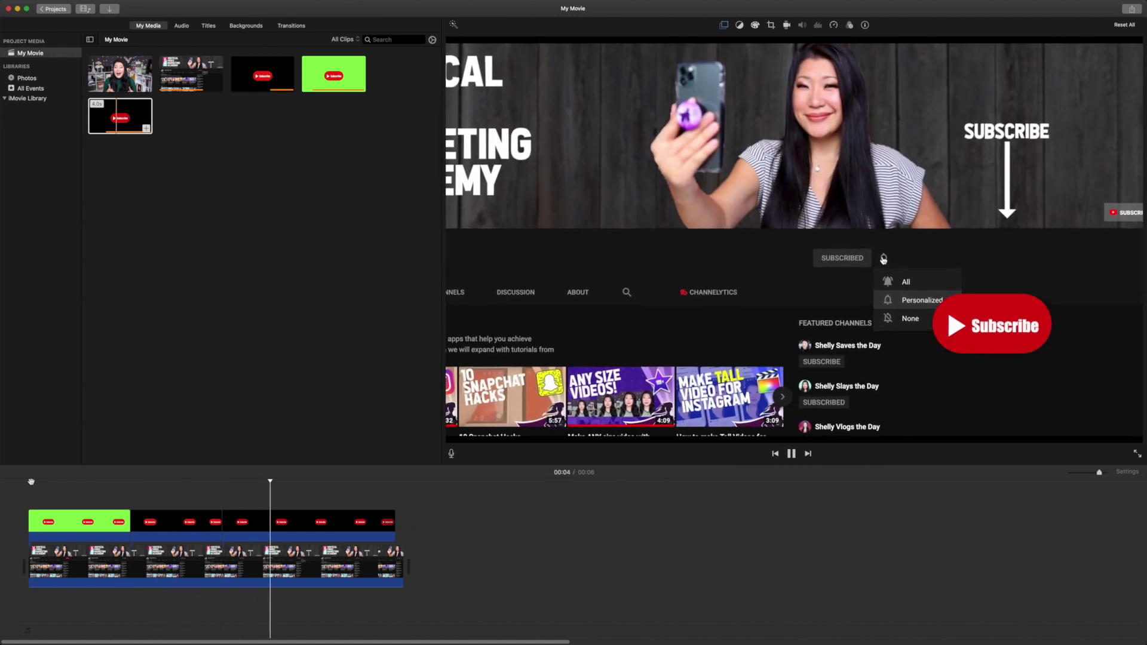
{"action": "left_click", "coordinate": [260, 497]}
{"action": "key", "text": "space"}
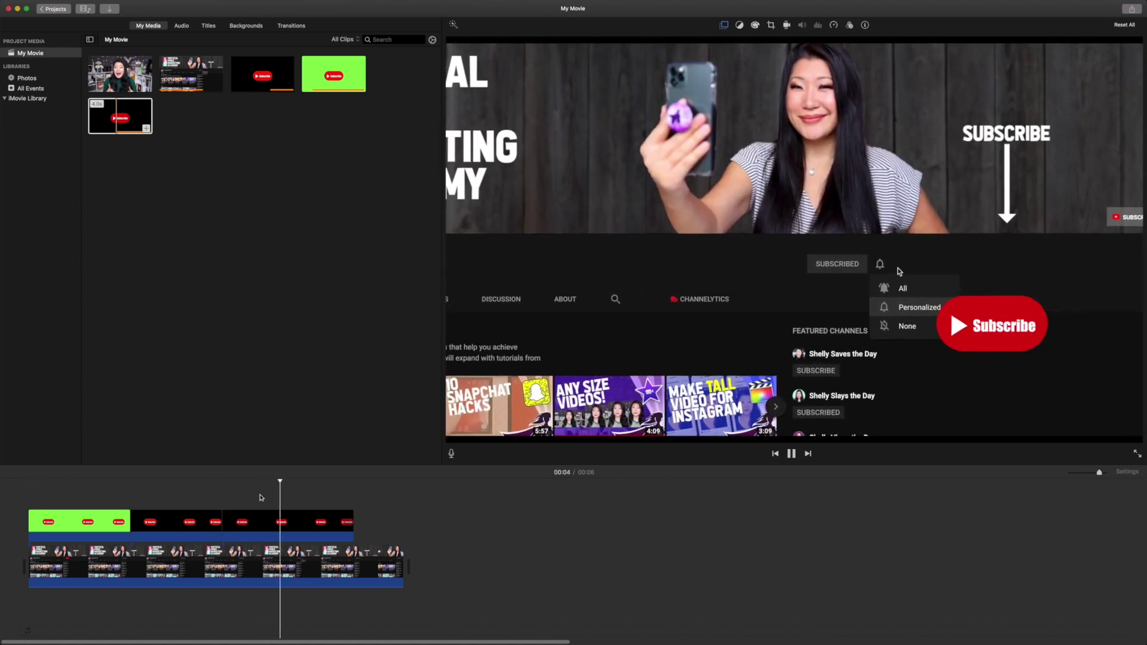
{"action": "left_click", "coordinate": [292, 528]}
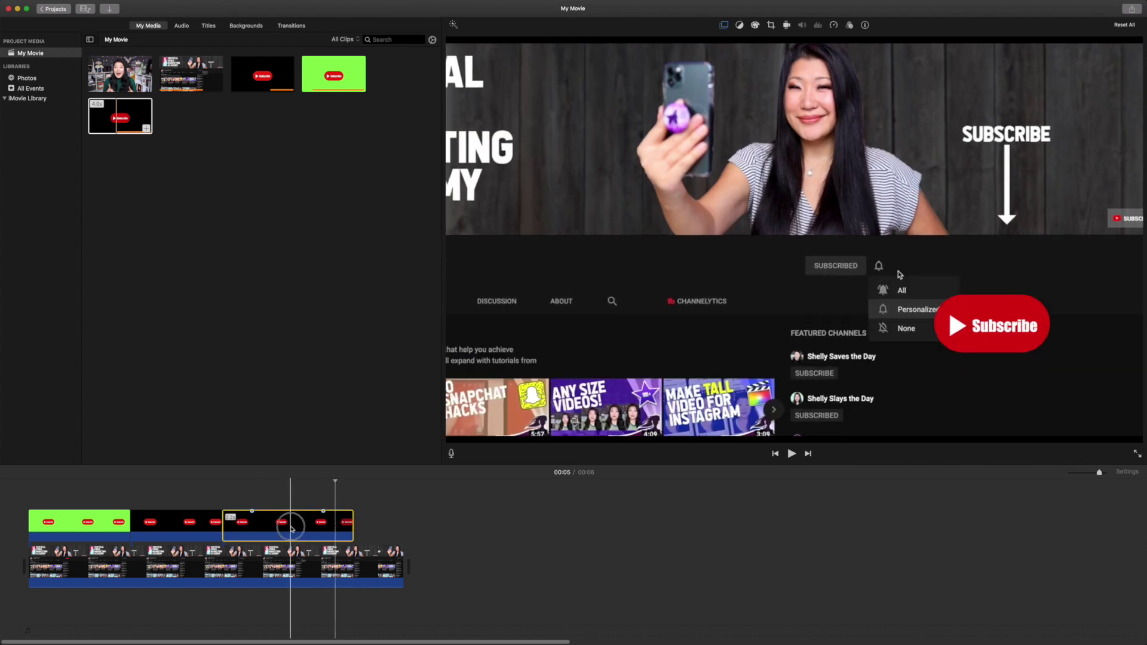